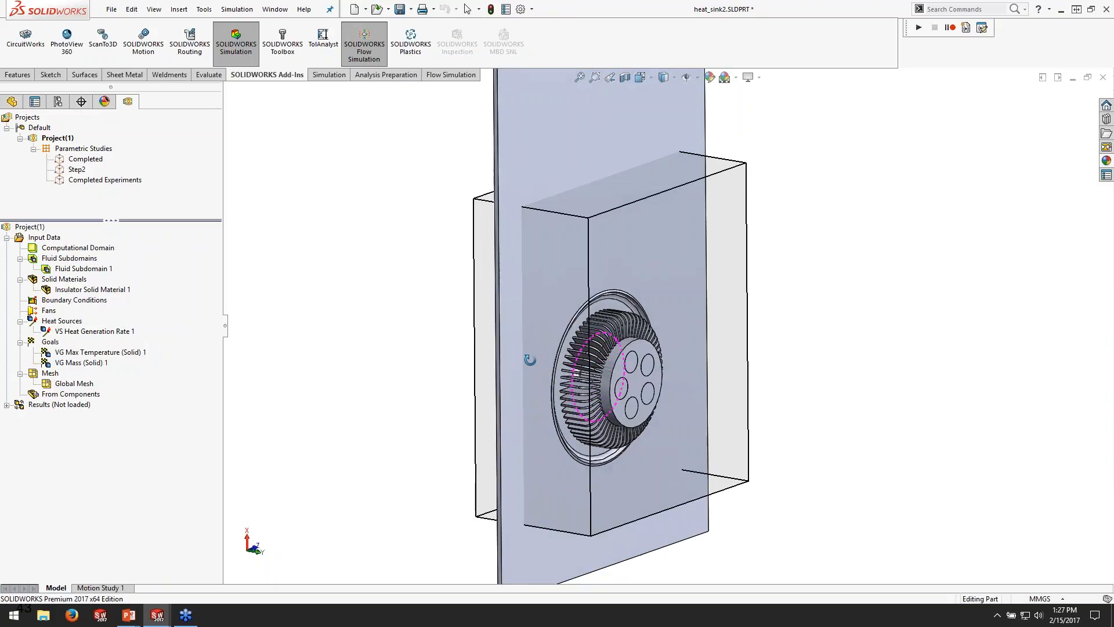
Examine the heat sink model and the bodies assigned to the VG Max Temperature (Solid) 1 and VG Mass (Solid) 1 goals
scroll(669, 368, "down", 3)
left_click(627, 359)
left_click(631, 398)
left_click(326, 370)
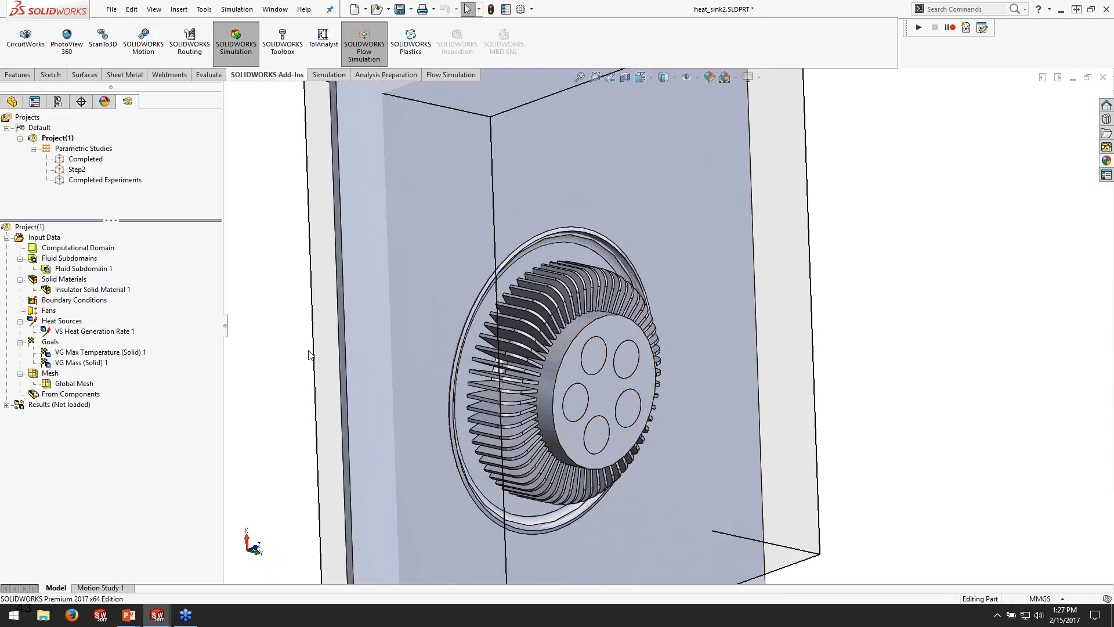
key("f")
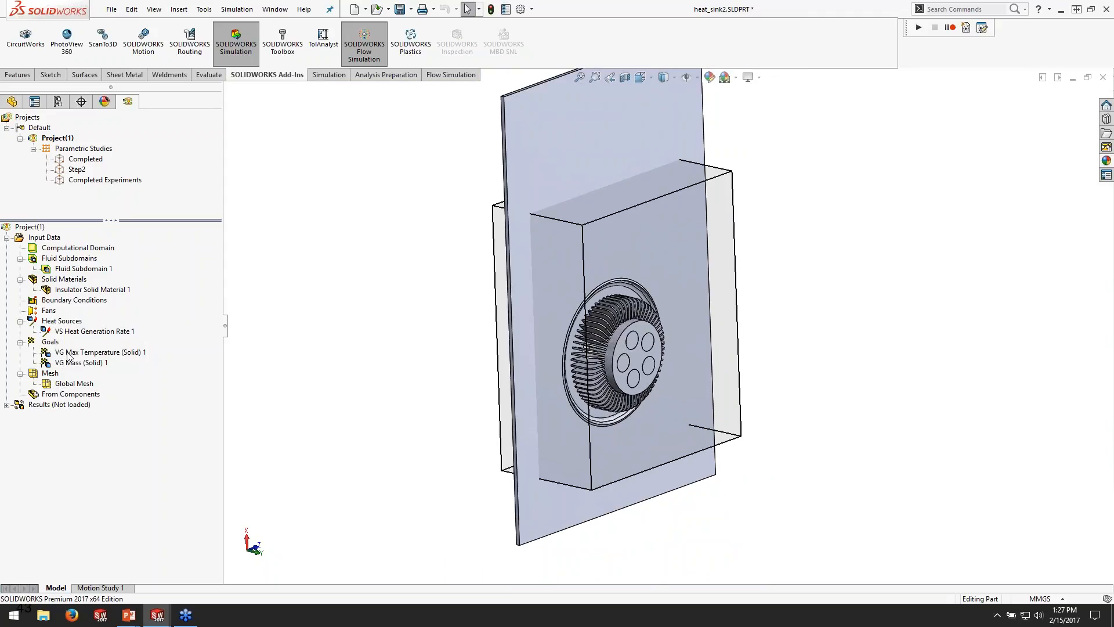
left_click(70, 361)
left_click(70, 353)
scroll(590, 298, "down", 5)
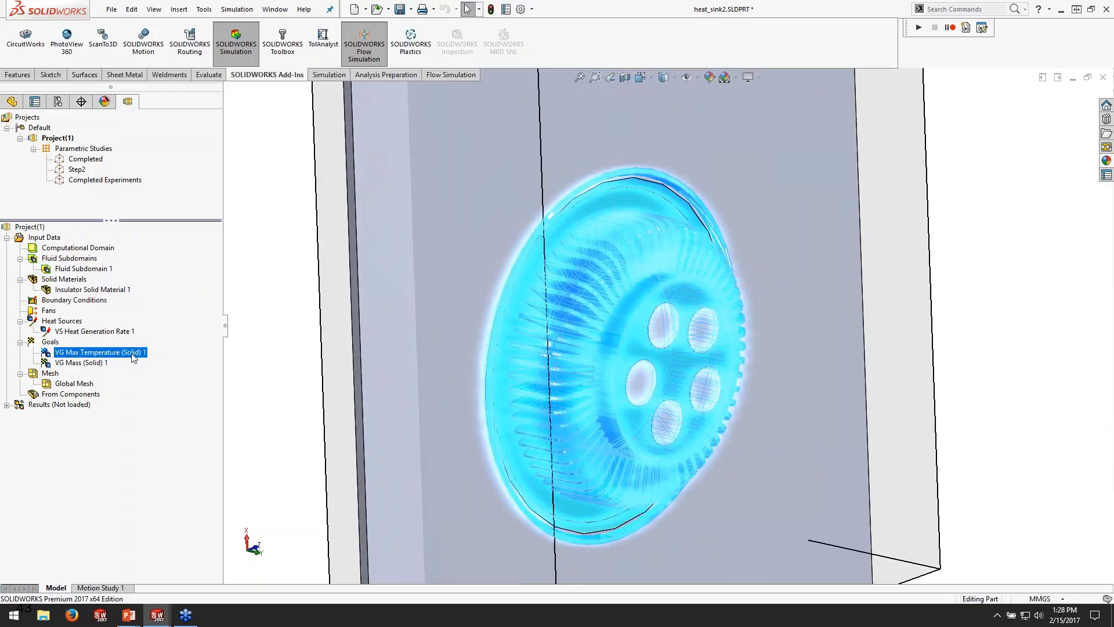
left_click(102, 365)
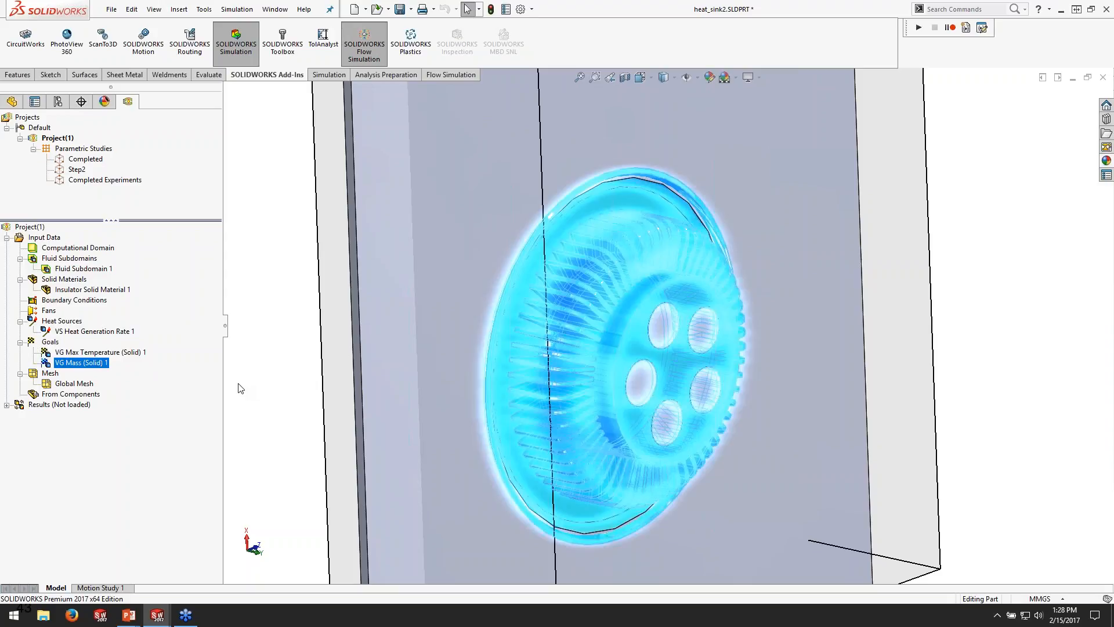
left_click(85, 353)
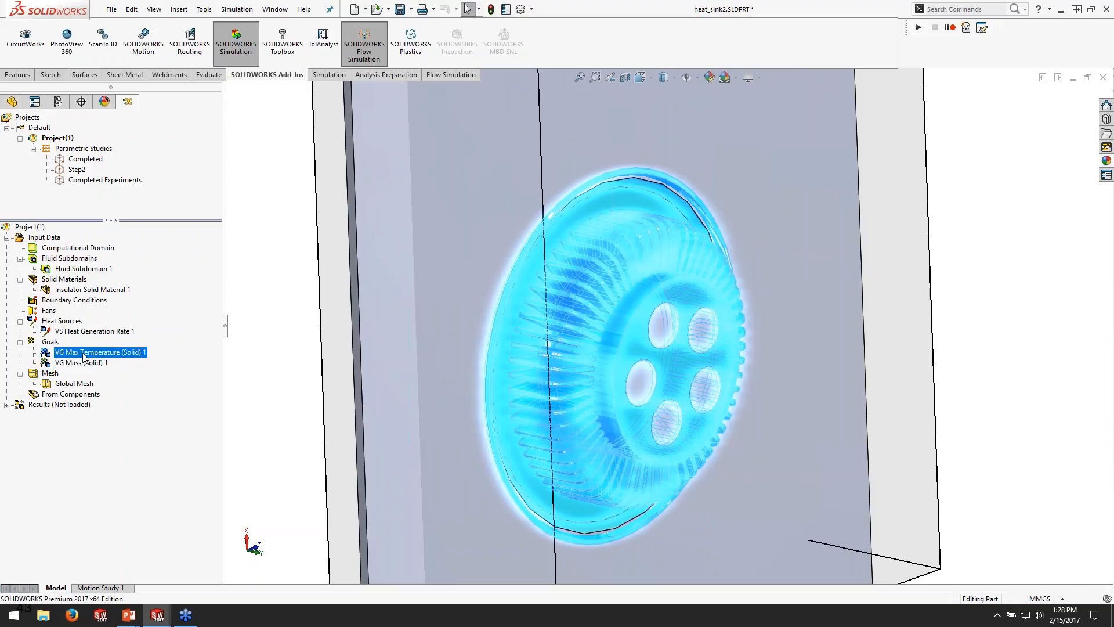
left_click(276, 375)
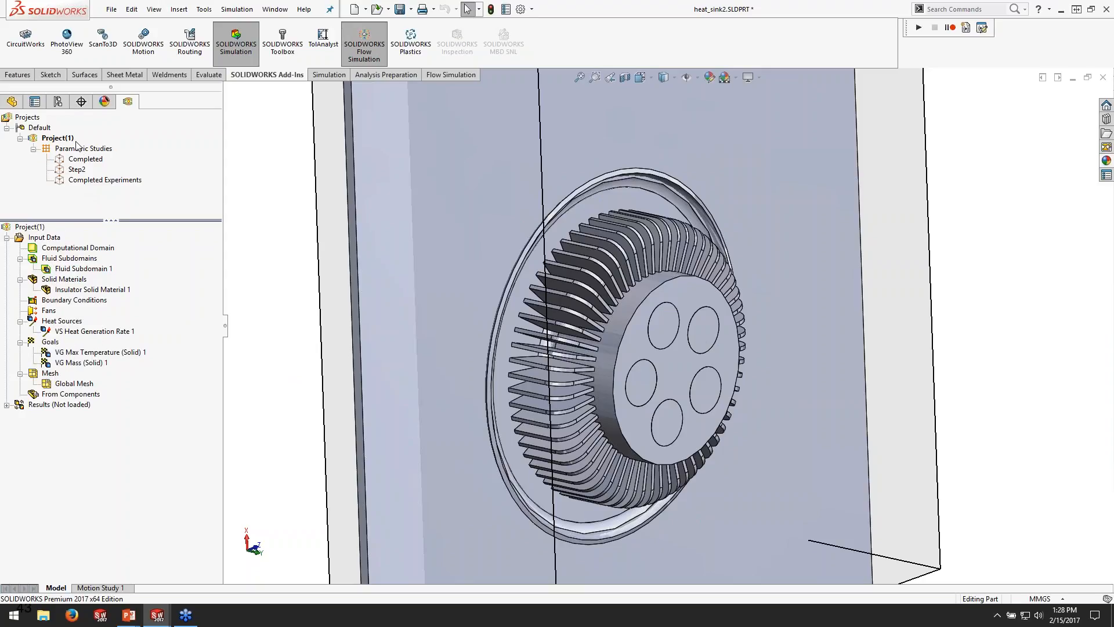
Create a new parametric study for the project and set its type to Design of Experiments and Optimization
right_click(59, 149)
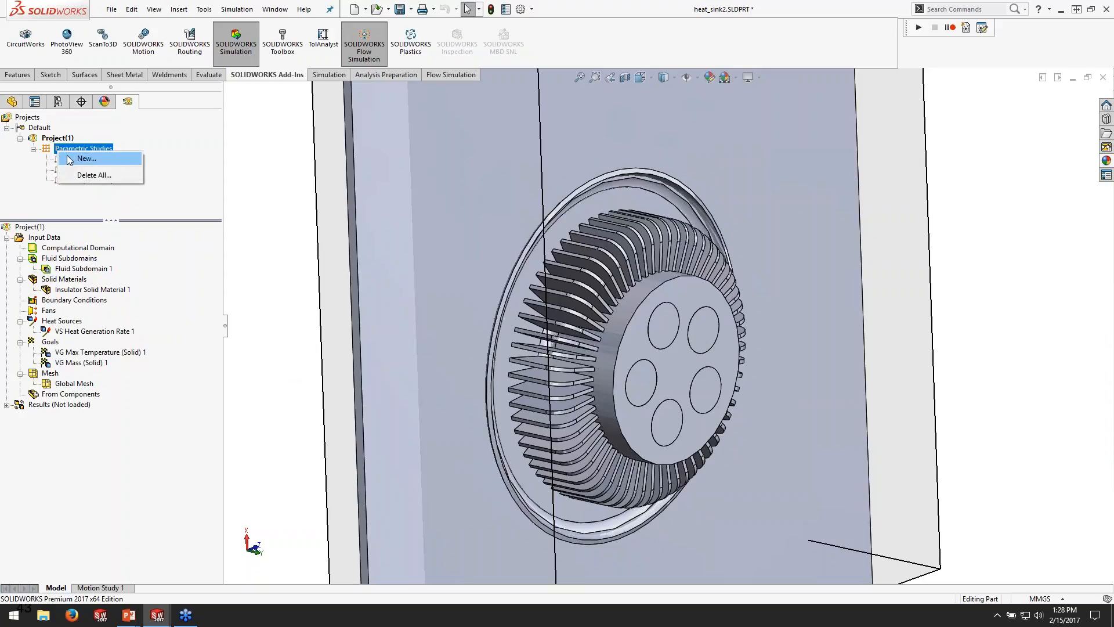
left_click(67, 155)
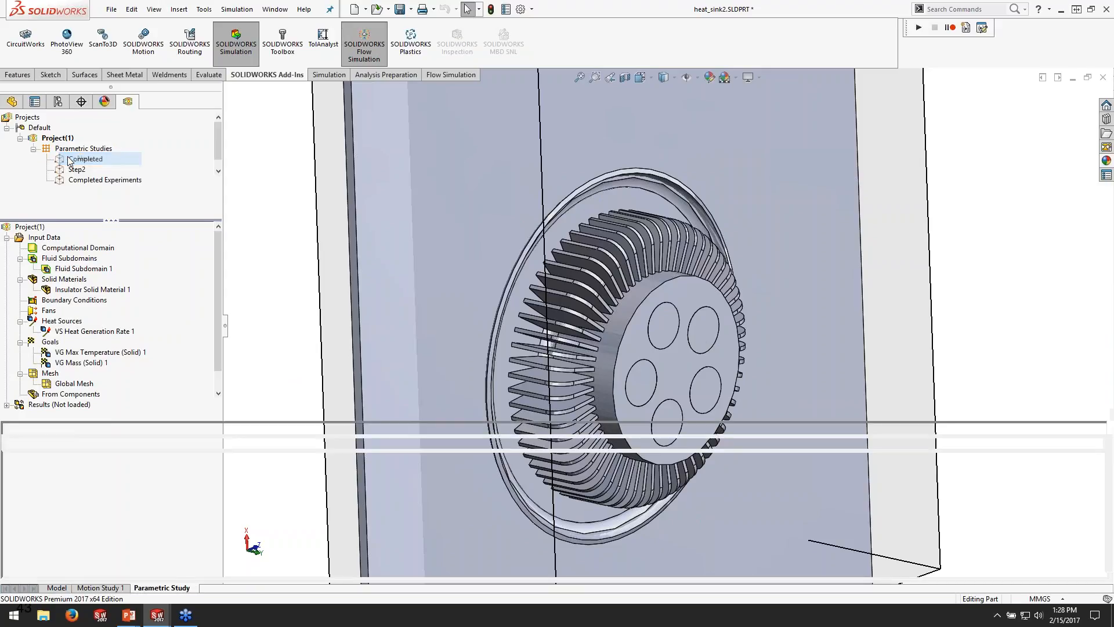
left_click(54, 414)
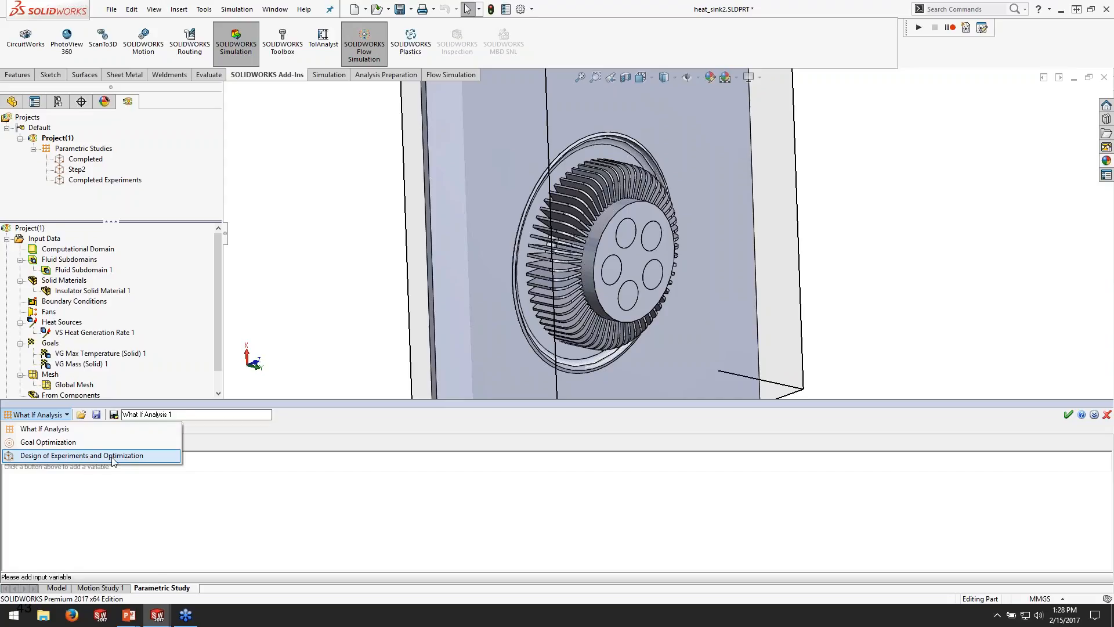
left_click(46, 456)
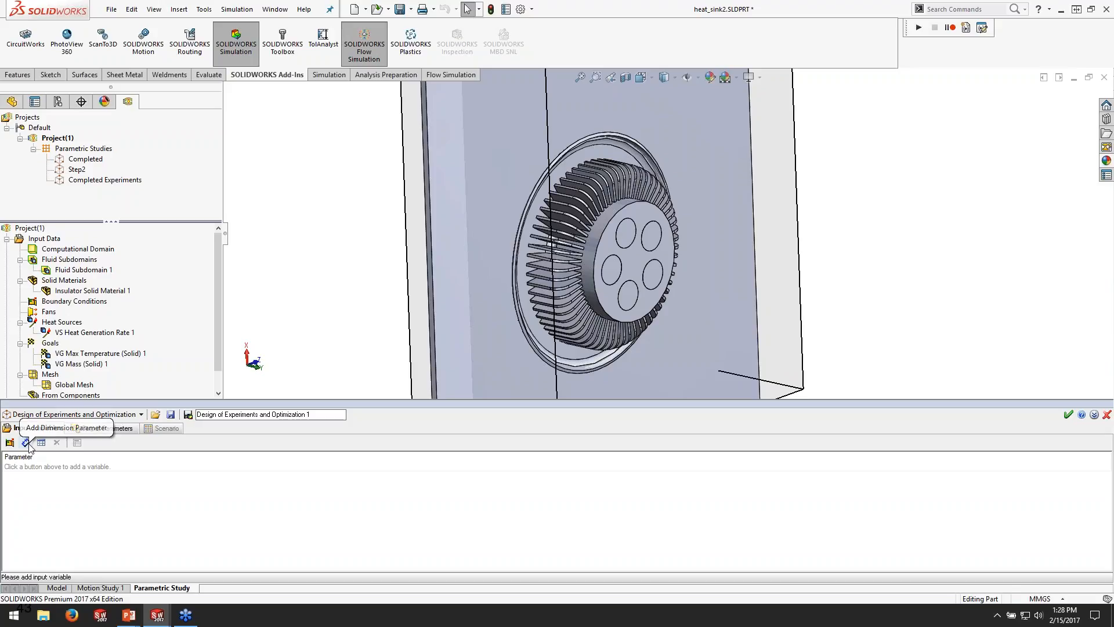
Add the instance count of the heat sink's circular fin pattern as a dimension parameter among the input variables
left_click(27, 443)
scroll(601, 271, "down", 3)
left_click(586, 241)
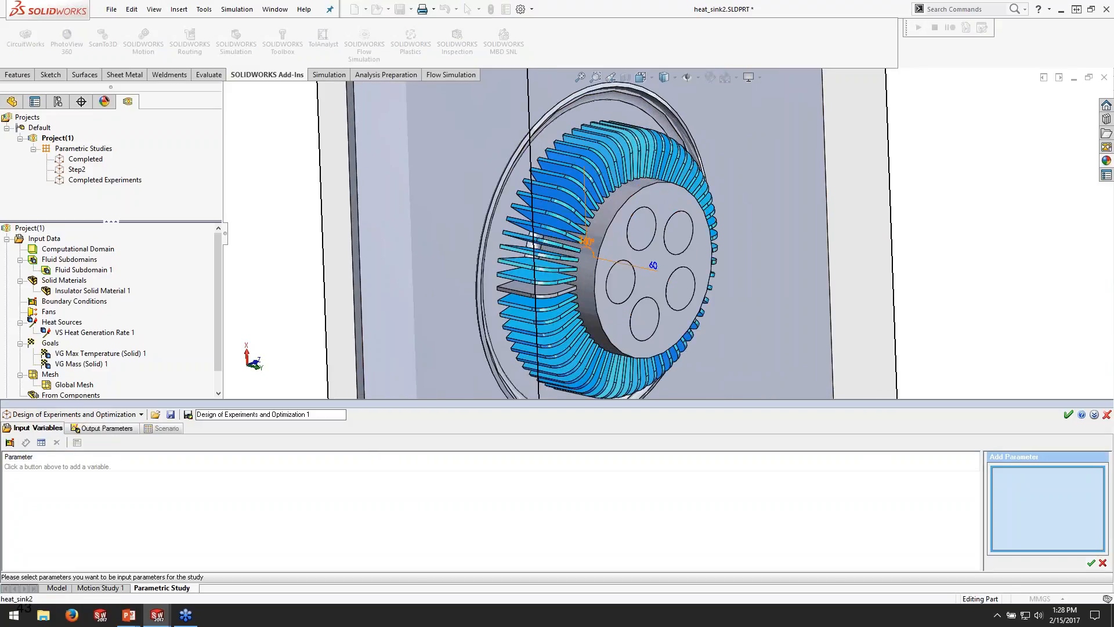
left_click(655, 265)
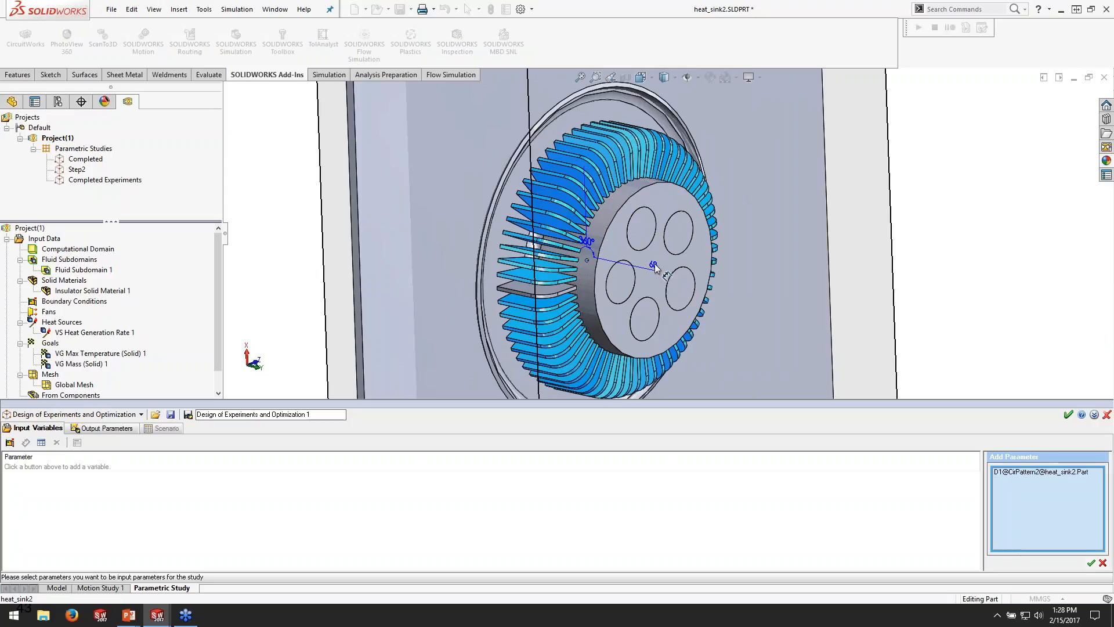
left_click(1091, 563)
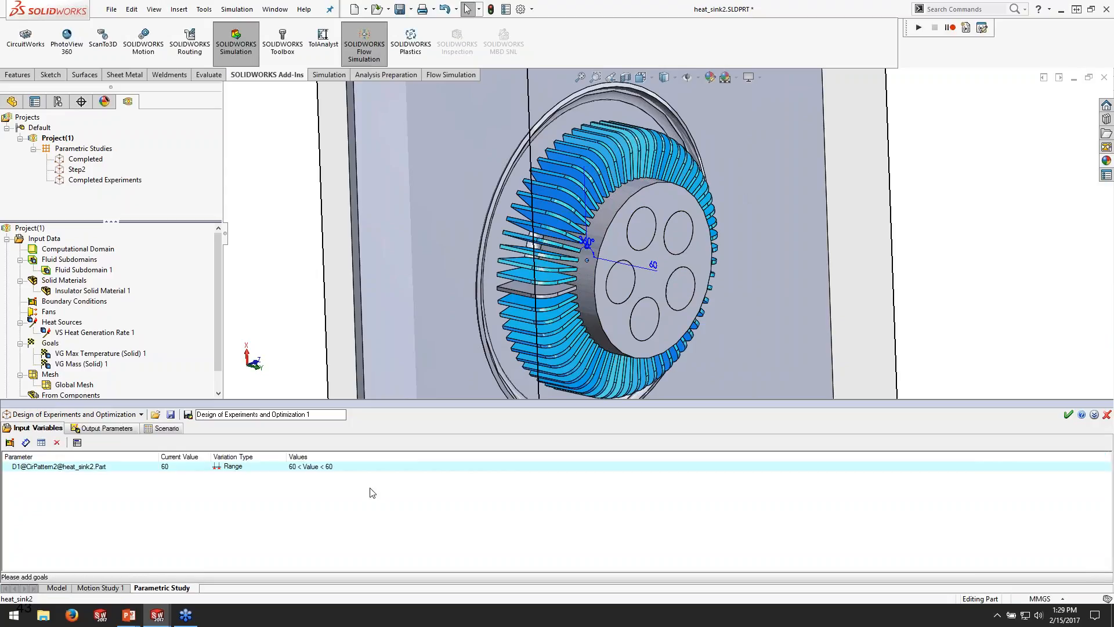
Set the minimum of the fin count's variation range to 20
double_click(296, 467)
double_click(1030, 491)
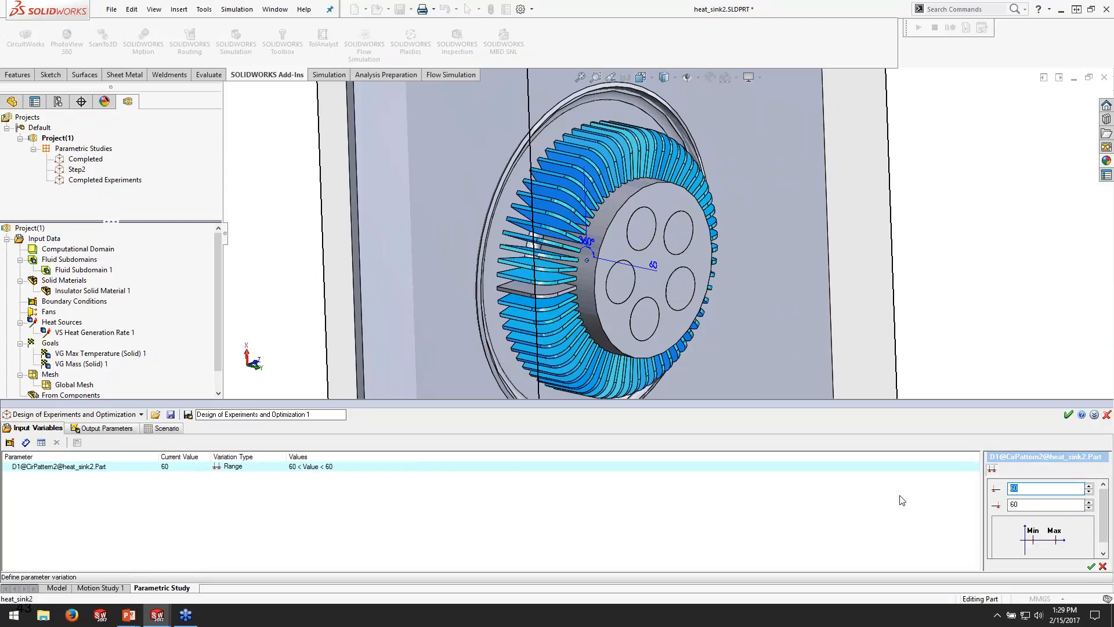
type("20")
left_click(1091, 566)
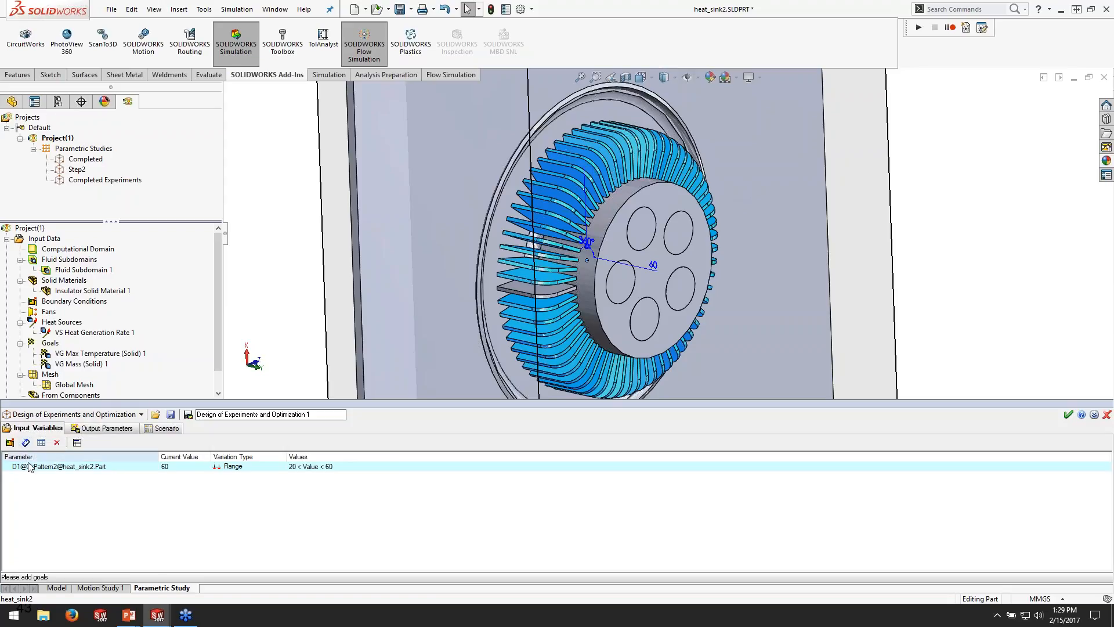
Add the VG Max Temperature (Solid) 1 and VG Mass (Solid) 1 goals as output parameters, and close the new study without keeping it
left_click(96, 429)
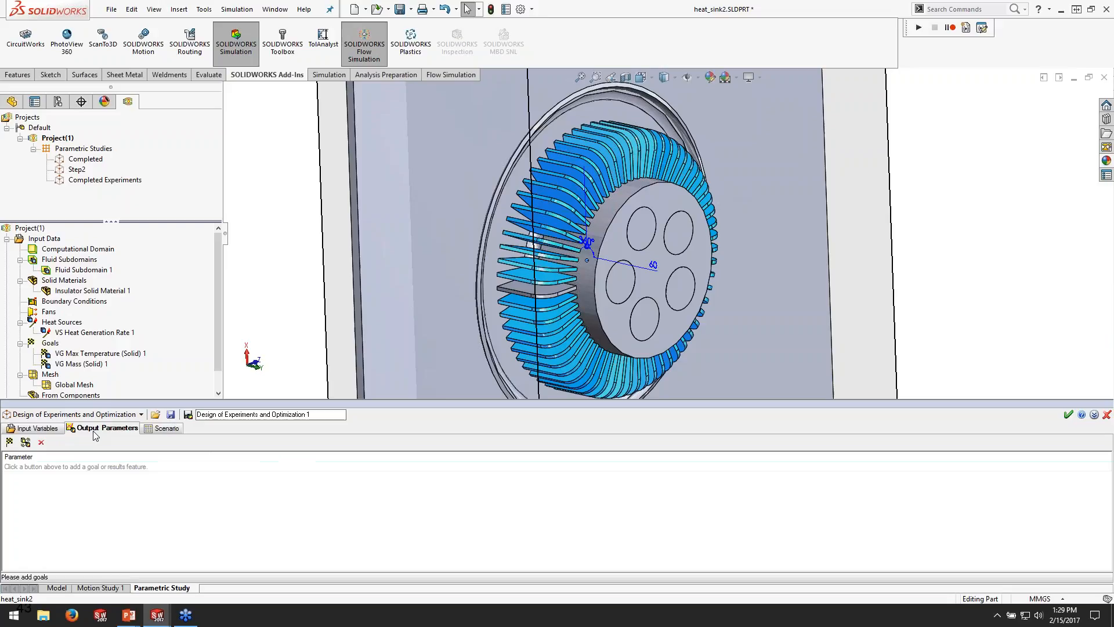
left_click(10, 444)
left_click(1101, 478)
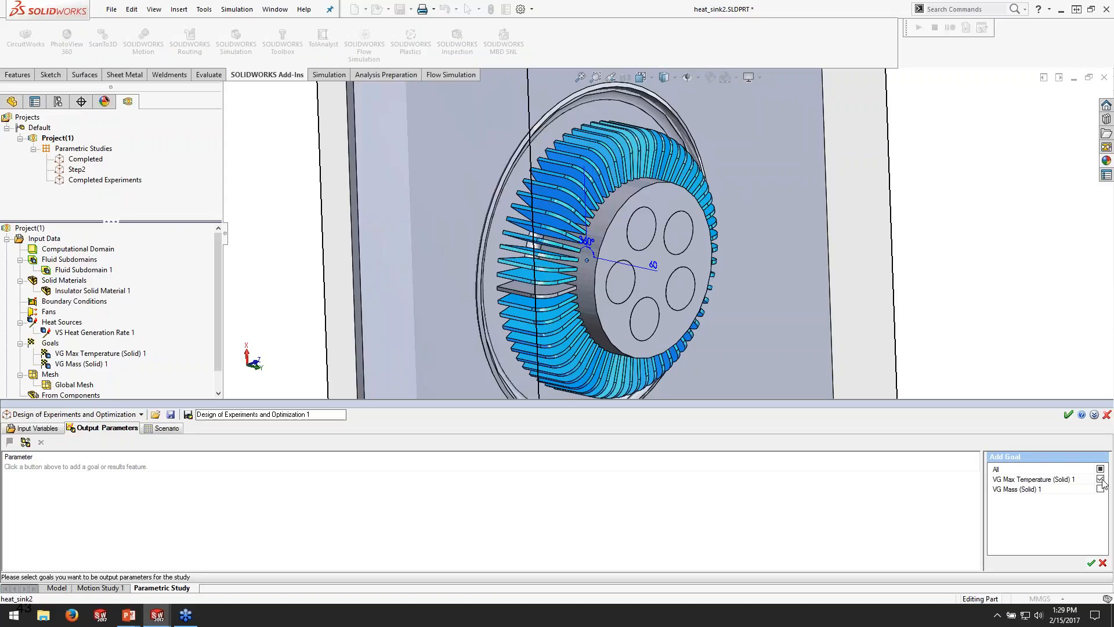
left_click(1091, 564)
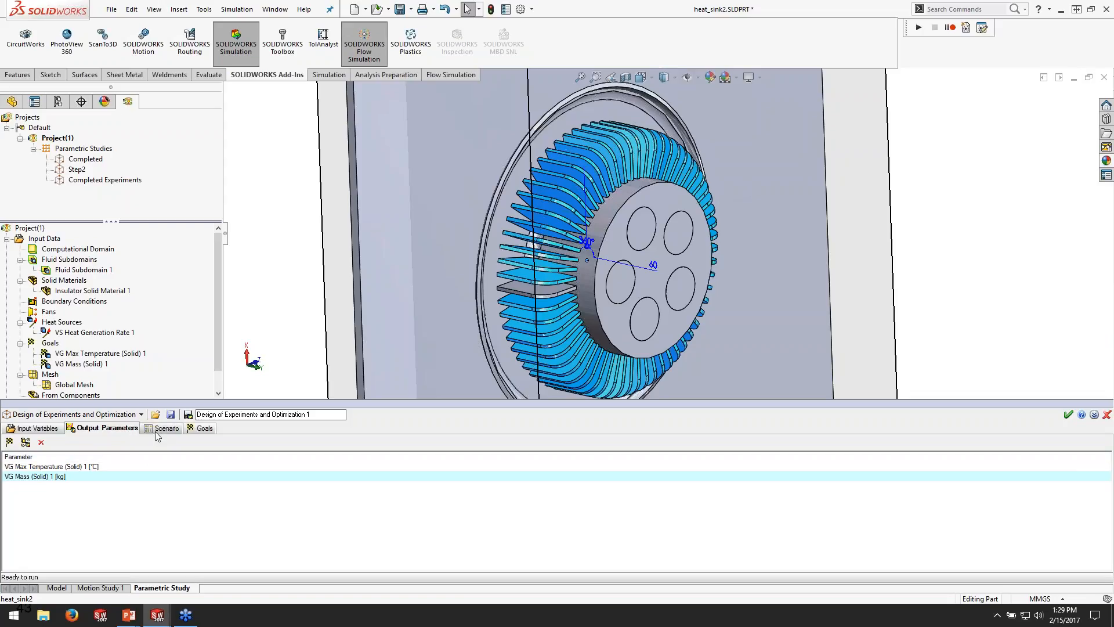
left_click(40, 430)
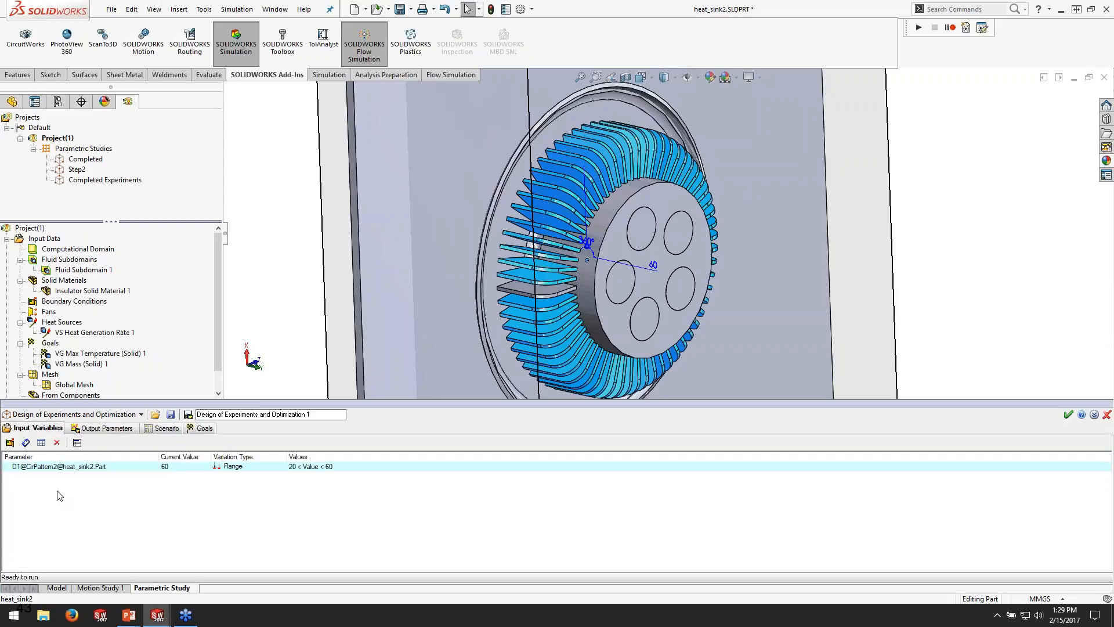
left_click(1106, 415)
Open the Step2 parametric study and review its input variables, output parameters and scenario
double_click(76, 169)
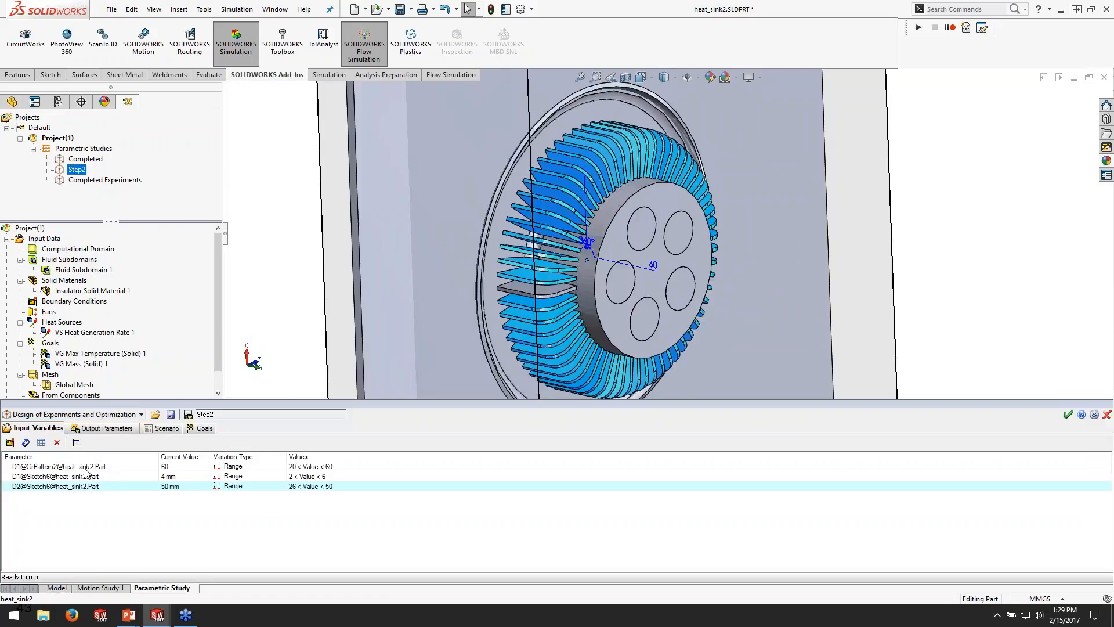
left_click(308, 487)
left_click(134, 429)
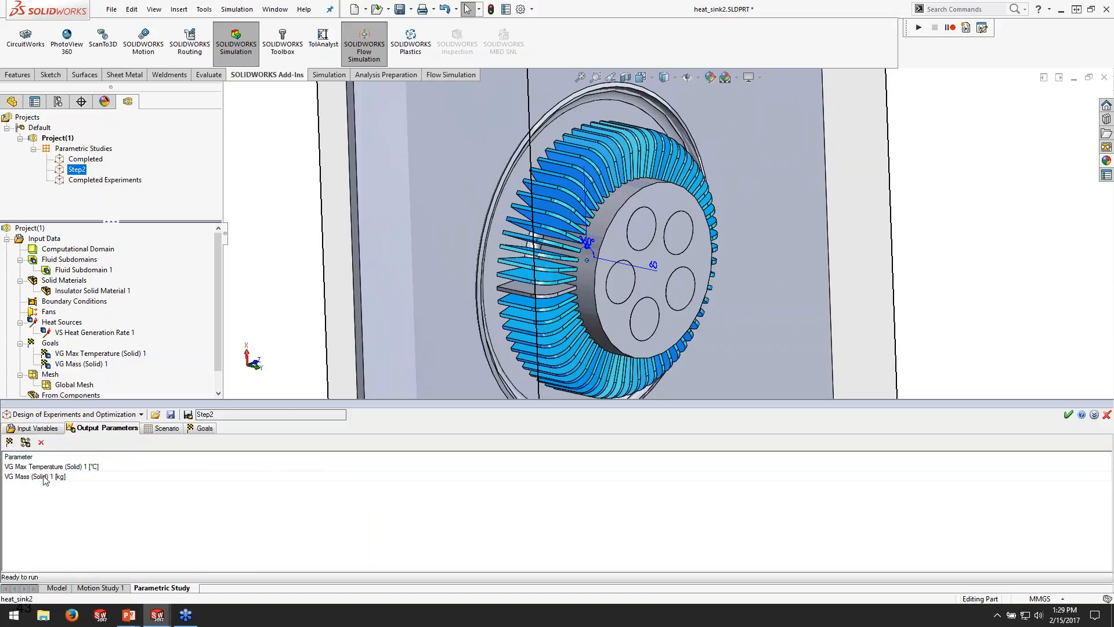
left_click(151, 432)
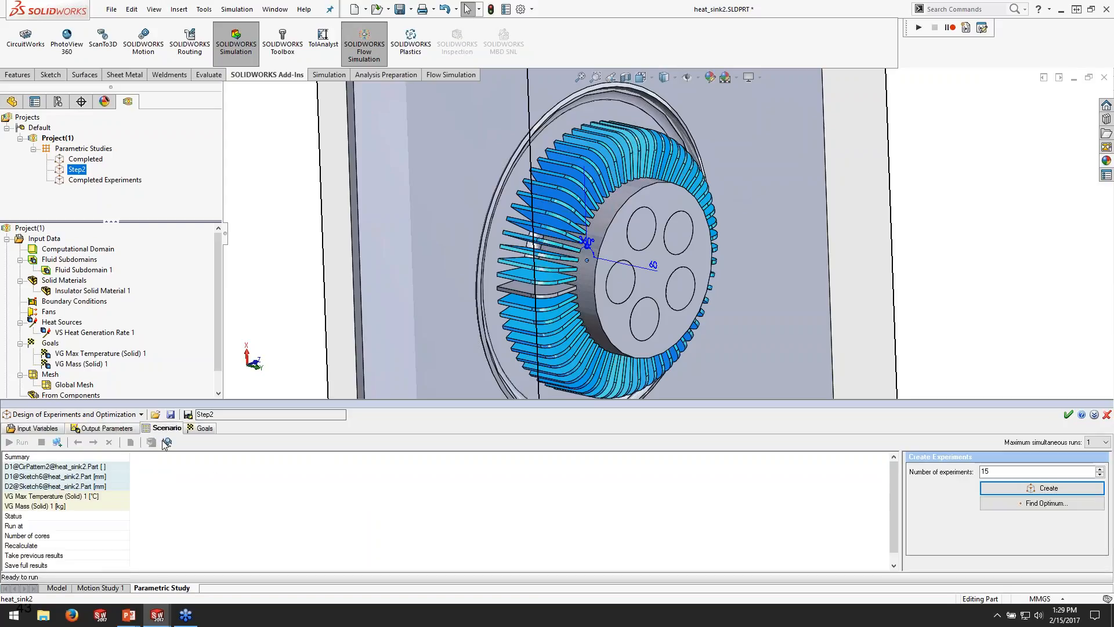
Set the number of experiments in the Step2 scenario to 25 and create them
double_click(985, 472)
type("25")
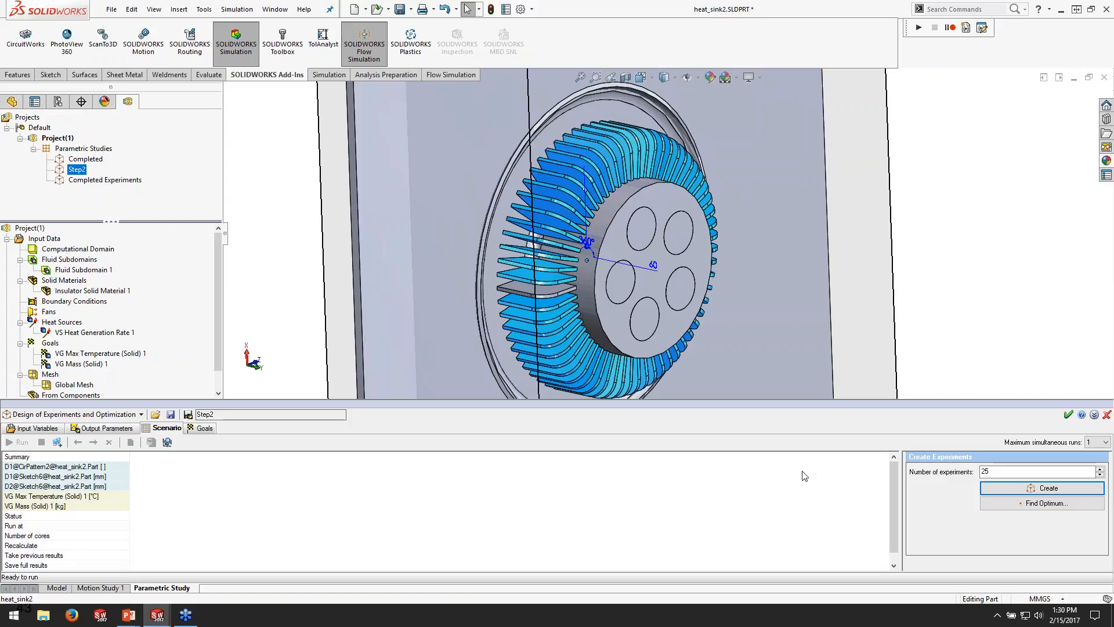
left_click(1012, 491)
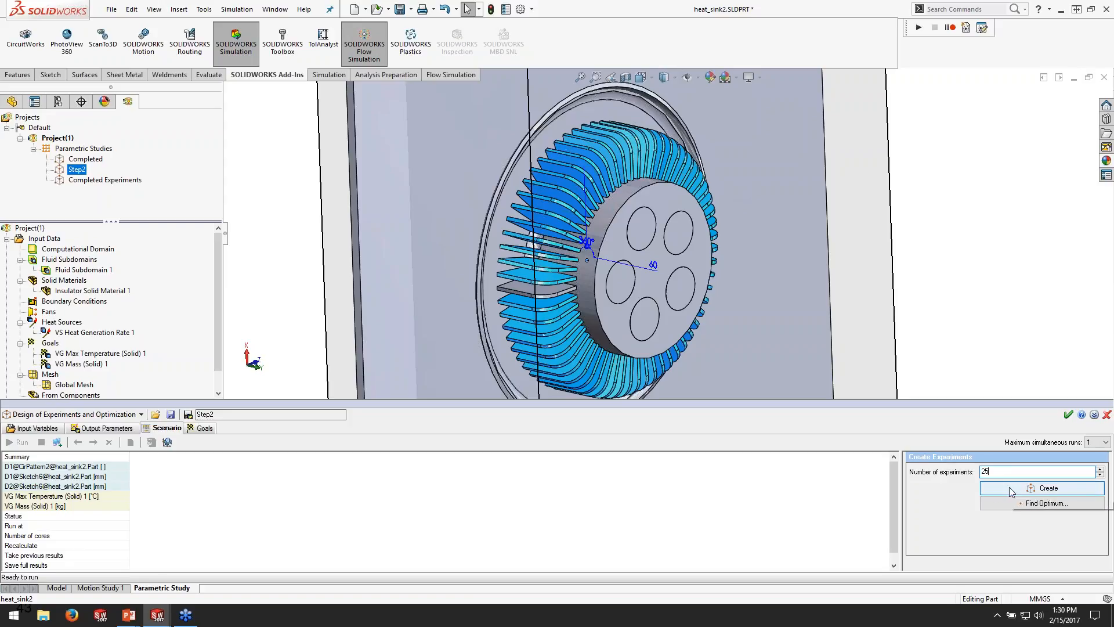
left_click(1012, 491)
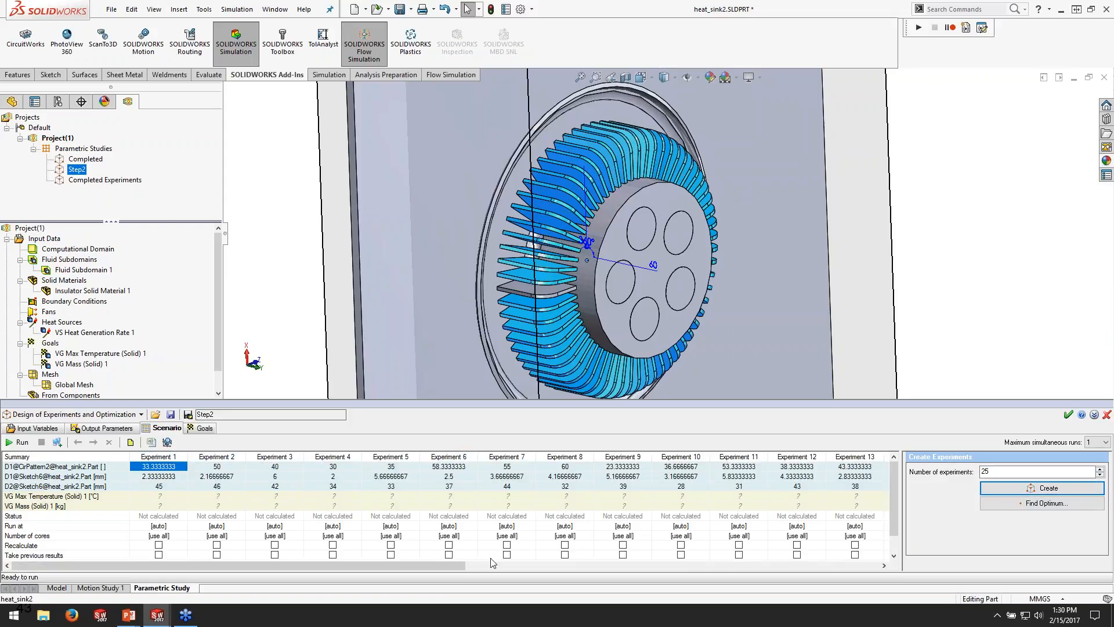
Examine the experiments' parameter combinations and empty temperature and mass result cells in Step2, and close the study without keeping changes
mouse_move(462, 570)
left_mouse_down()
mouse_move(865, 566)
mouse_move(443, 562)
left_mouse_up()
left_click_drag(441, 565, 345, 578)
left_click(142, 497)
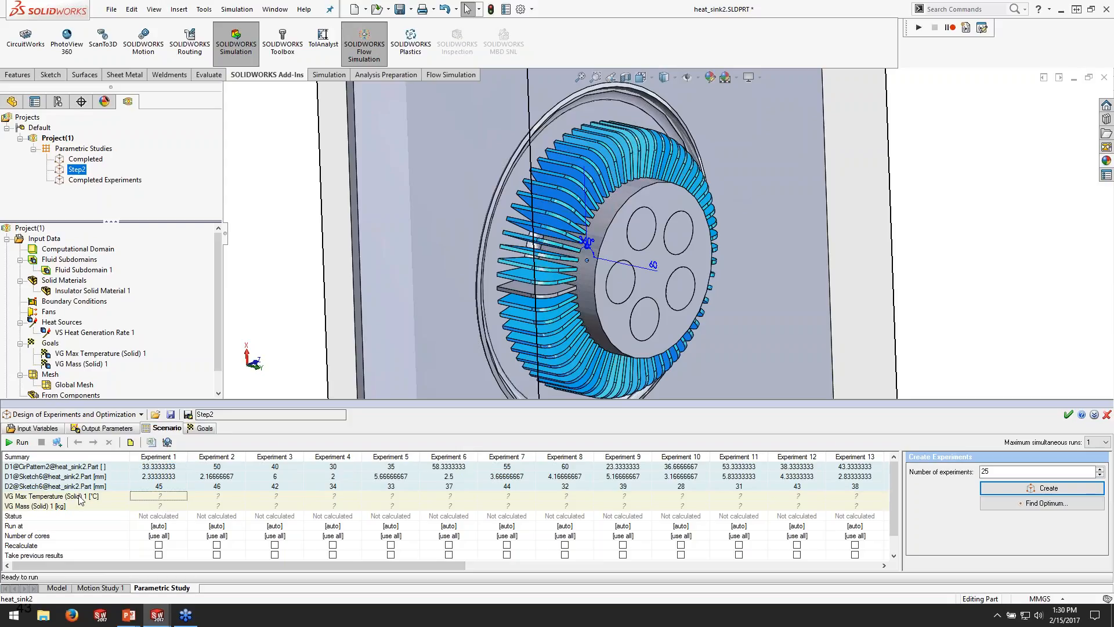
left_click(166, 505)
left_click(156, 495)
left_click(236, 500)
left_click(287, 500)
left_click(338, 499)
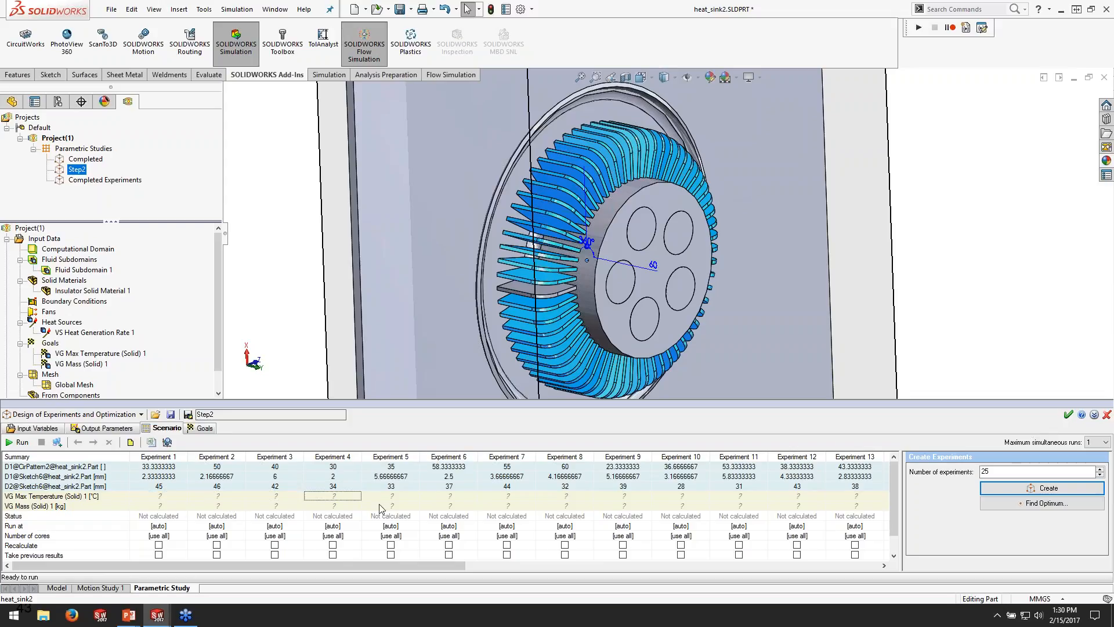
left_click(1108, 415)
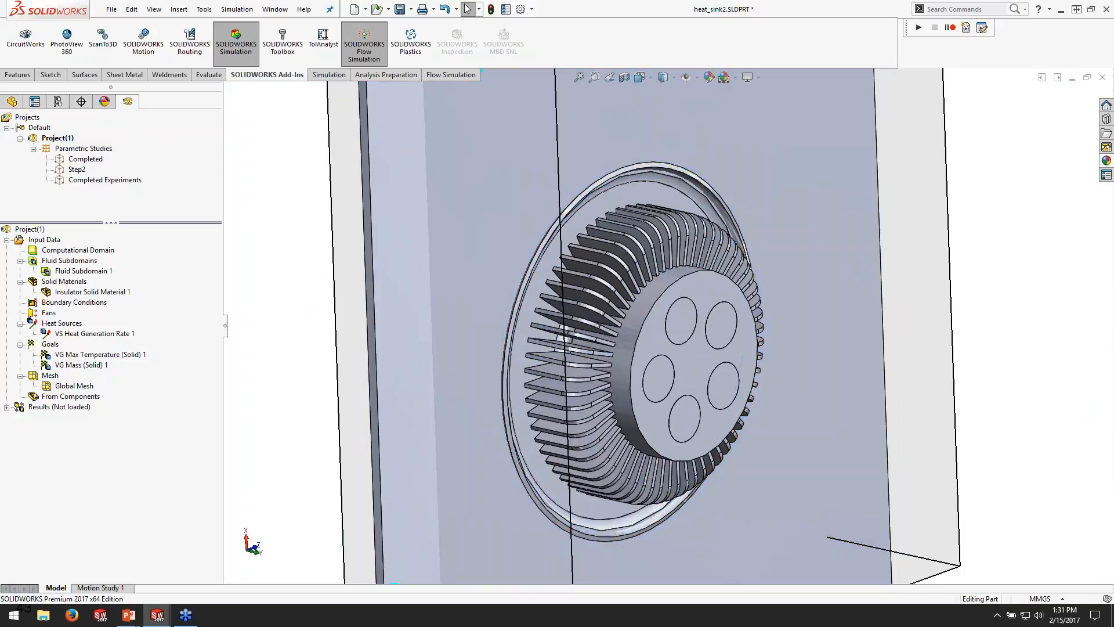
Open the scenario of the Completed Experiments study and enlarge the study area to show the whole table
left_click(92, 181)
double_click(92, 181)
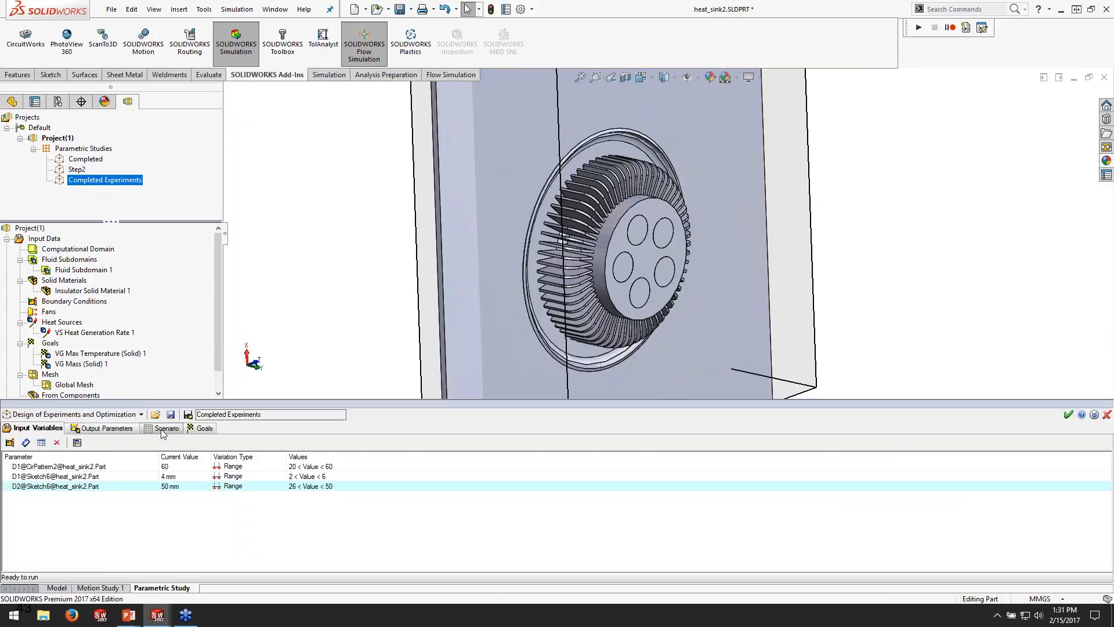
left_click_drag(339, 389, 341, 255)
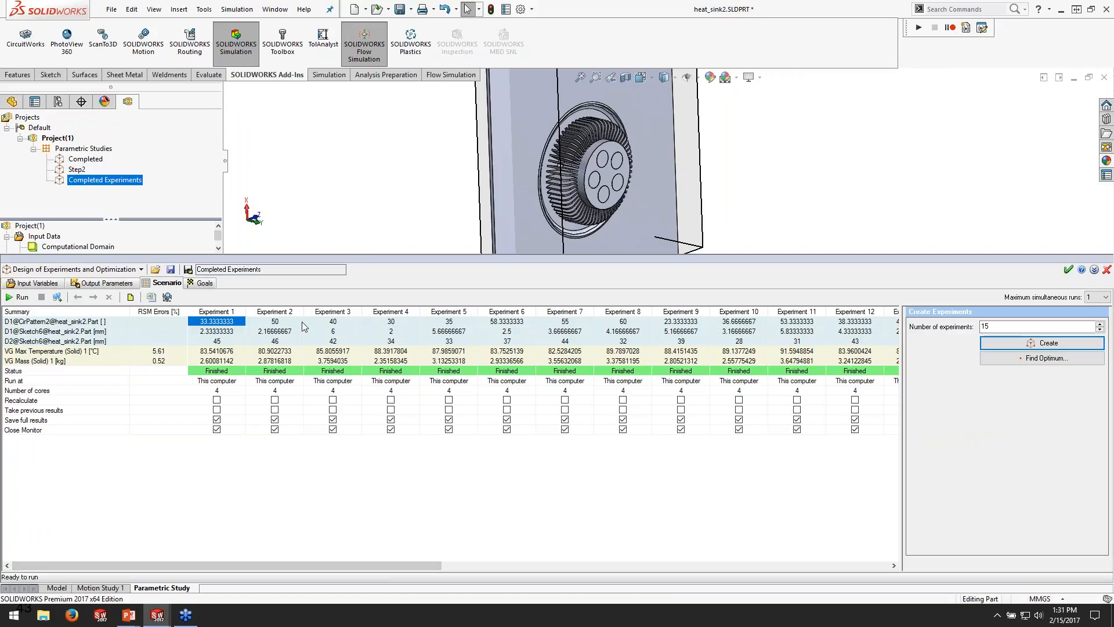
Examine the maximum temperature and mass result rows across all experiments
left_click(226, 350)
left_click(76, 354)
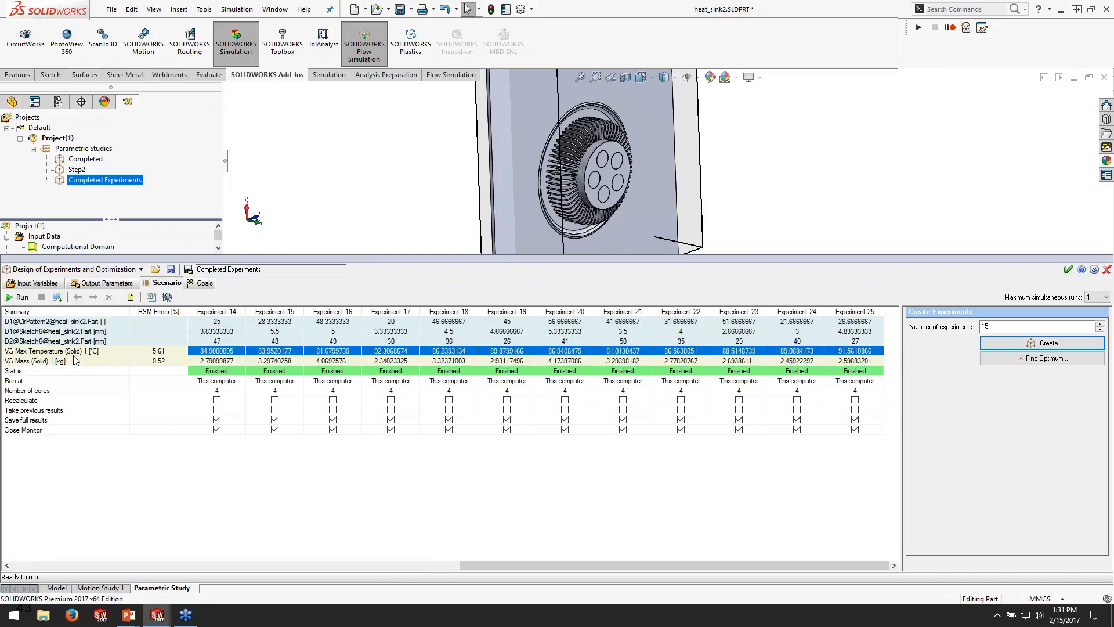
left_click(110, 361)
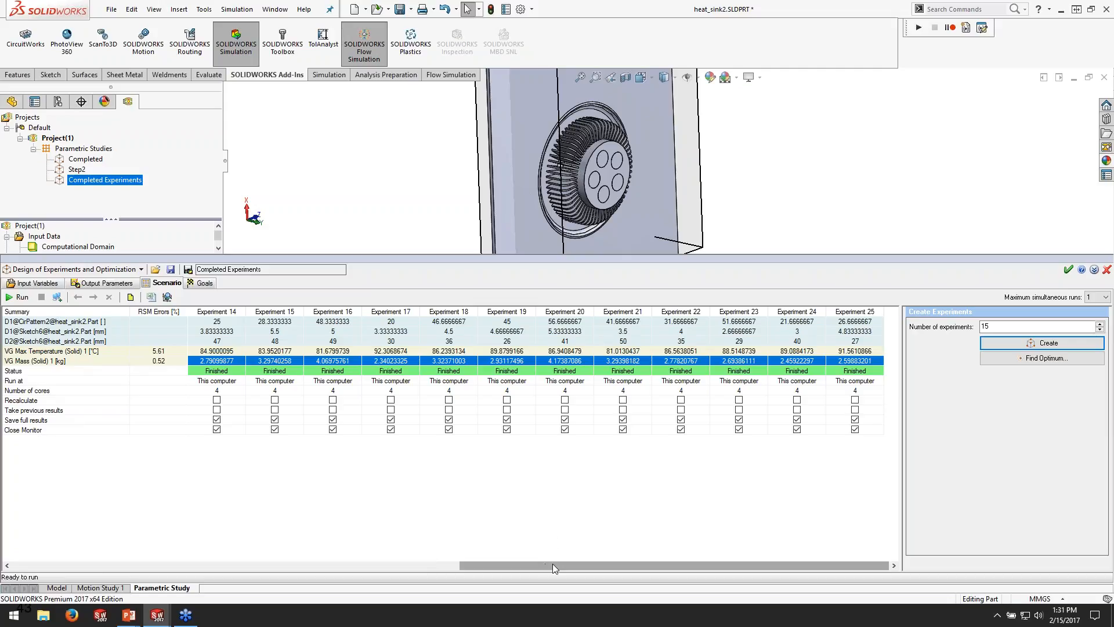
left_click_drag(685, 565, 585, 570)
Compare the fin count, maximum temperature and mass of Experiment 17 with those of Experiment 16
left_click(622, 351)
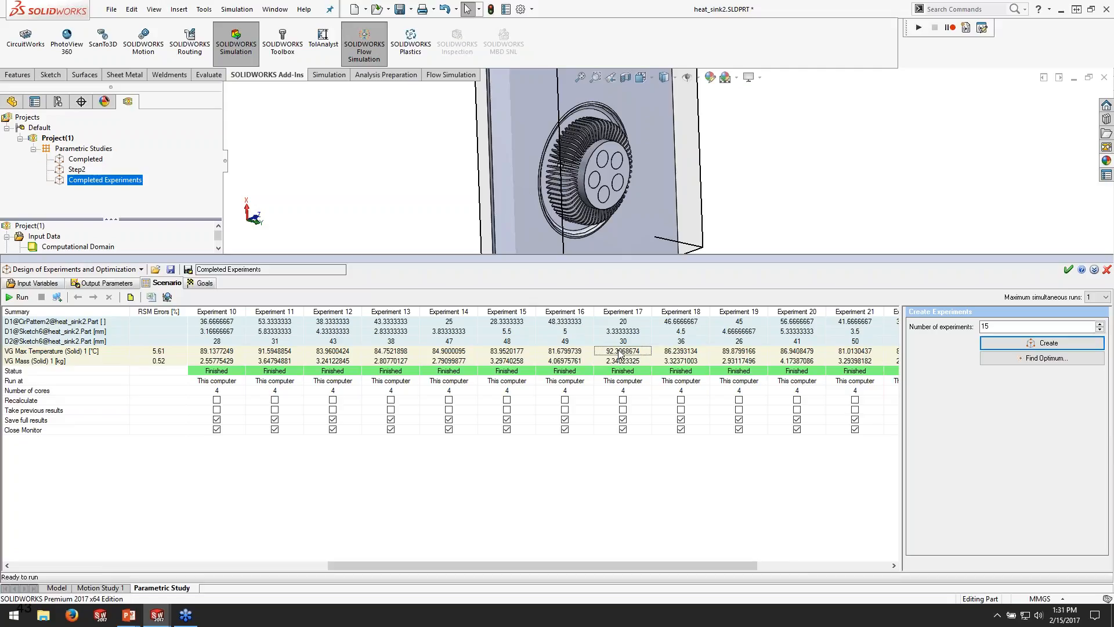
left_click(616, 361)
left_click(618, 353)
left_click(618, 362)
left_click(621, 322)
left_click(622, 351)
left_click(628, 324)
left_click(562, 323)
left_click(556, 351)
left_click(563, 361)
left_click_drag(580, 566, 252, 570)
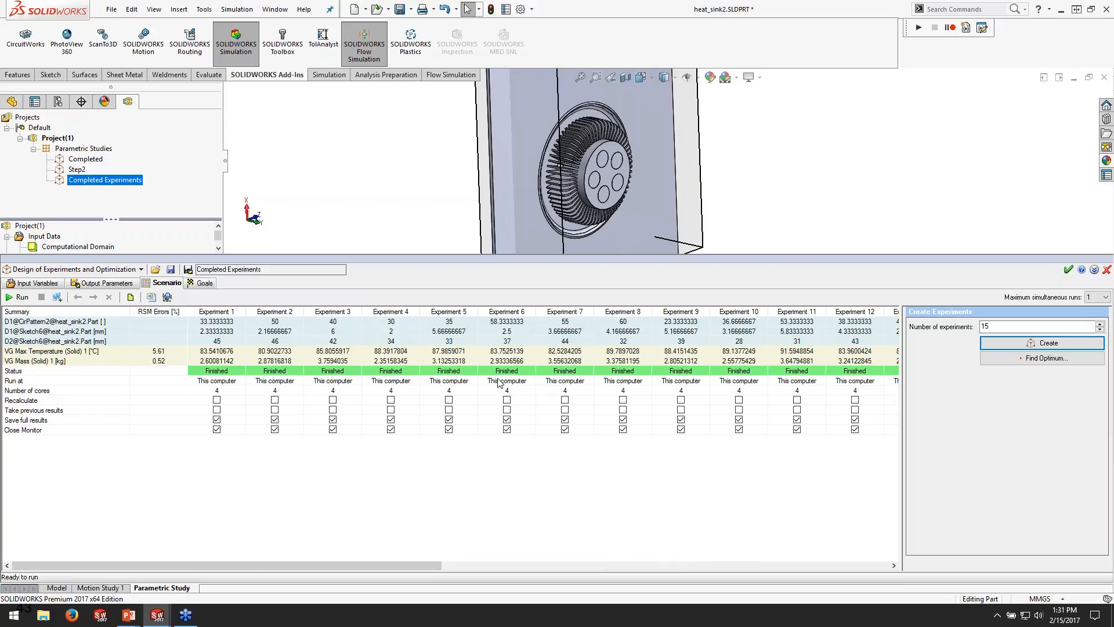
Open the optimum search for the experiments and set the VG Max Temperature weight in the Minimize objective to 0, leaving mass weighted
left_click(1043, 362)
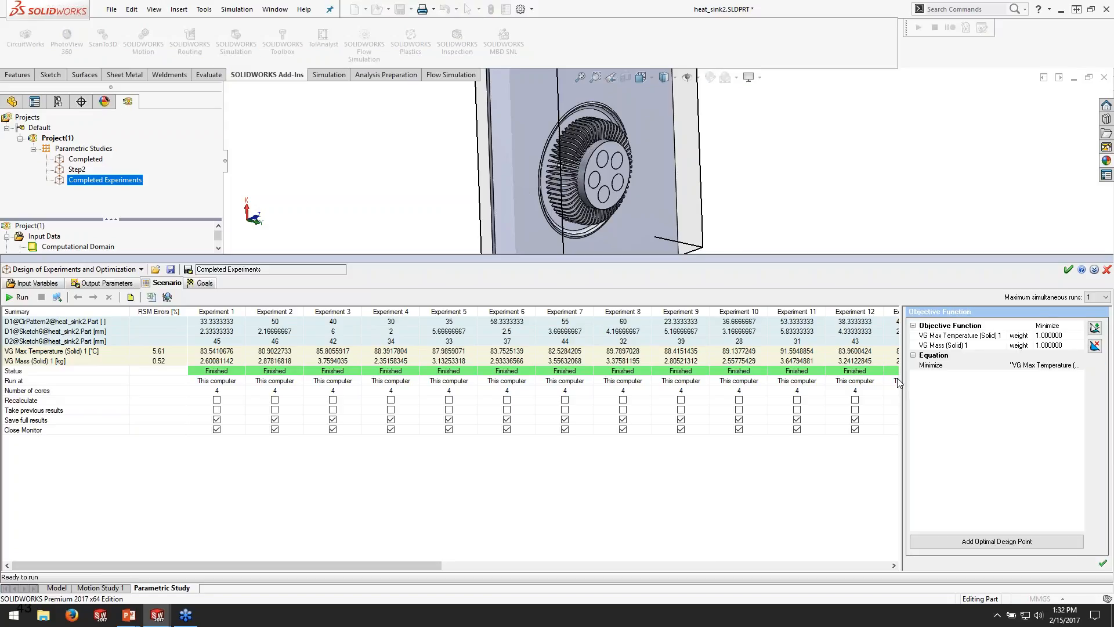
left_click_drag(903, 385, 790, 387)
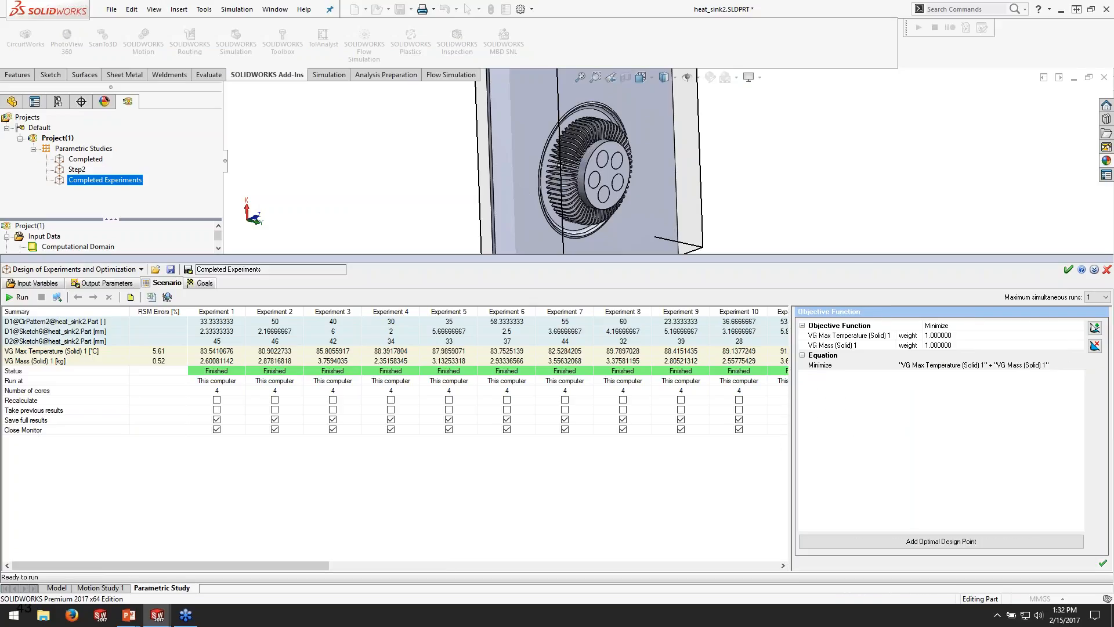
left_click(936, 335)
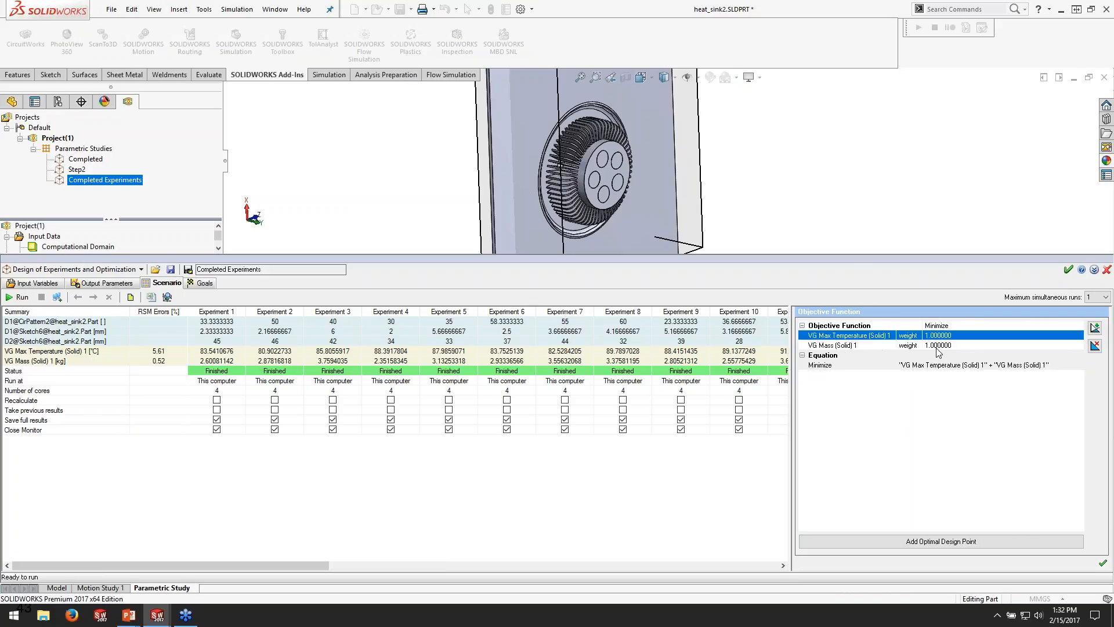
left_click(872, 325)
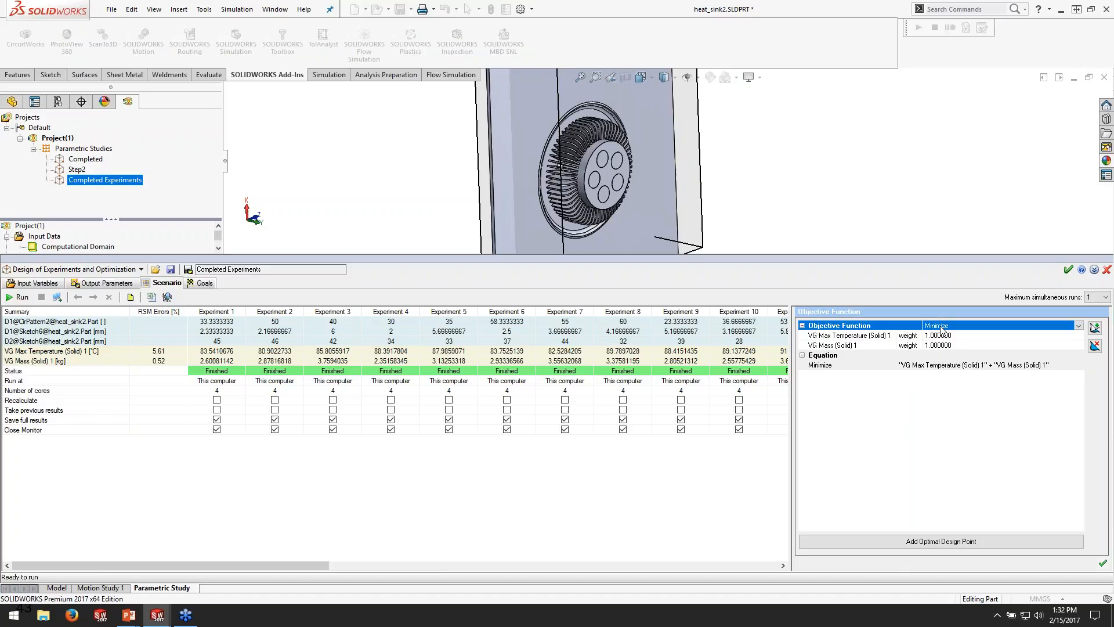
left_click(864, 337)
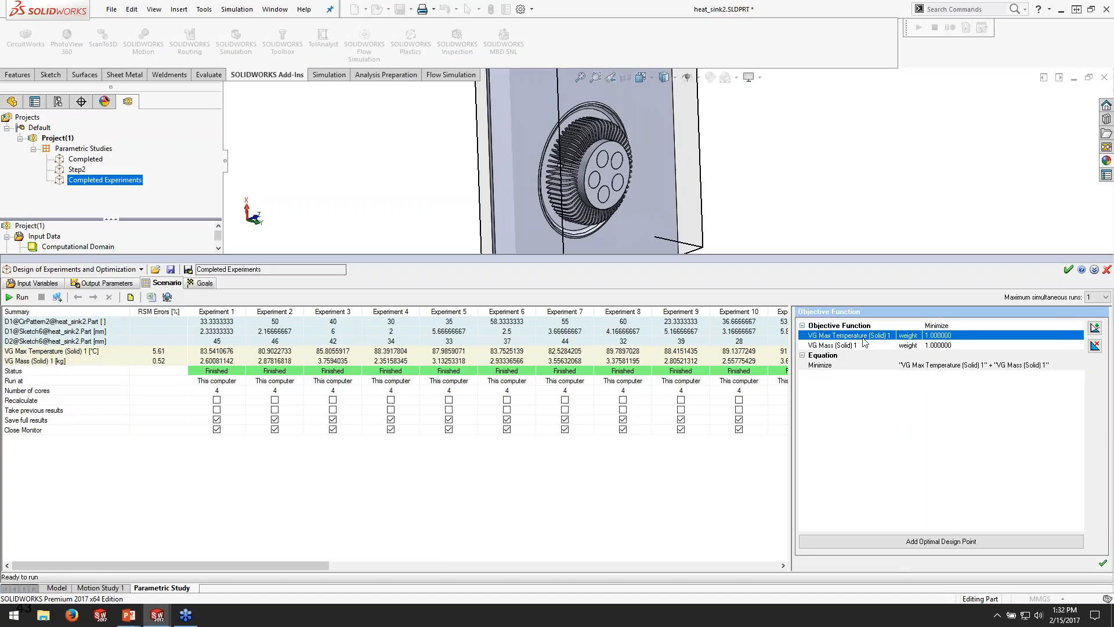
left_click(941, 337)
type("0")
left_click(932, 347)
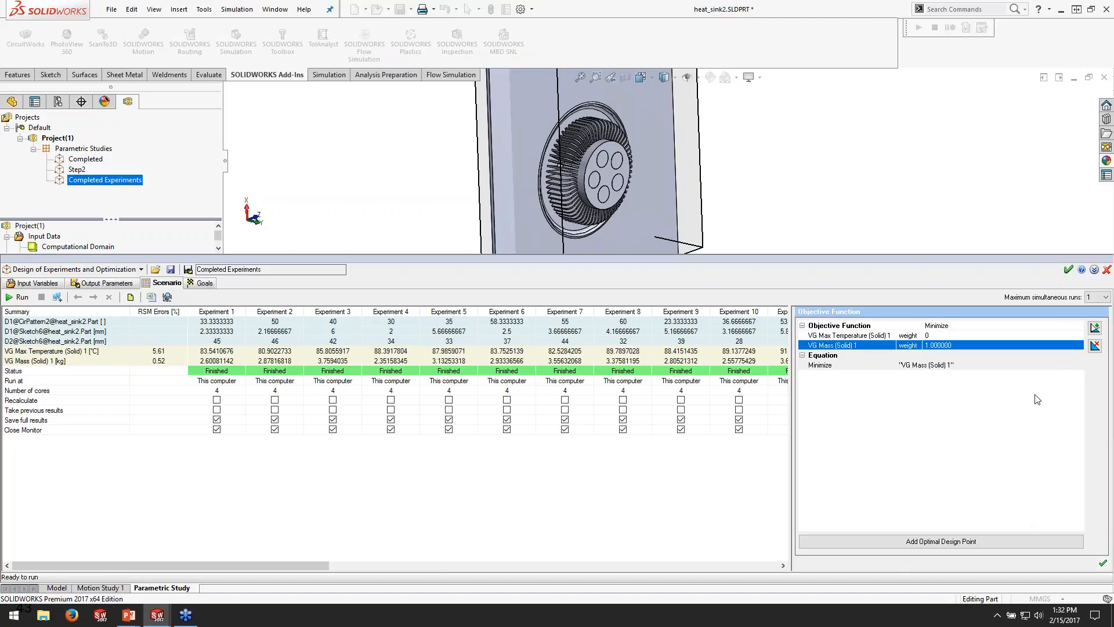
Add an optimal design point for minimum mass and examine its predicted temperature and mass against the experiments
left_click(940, 539)
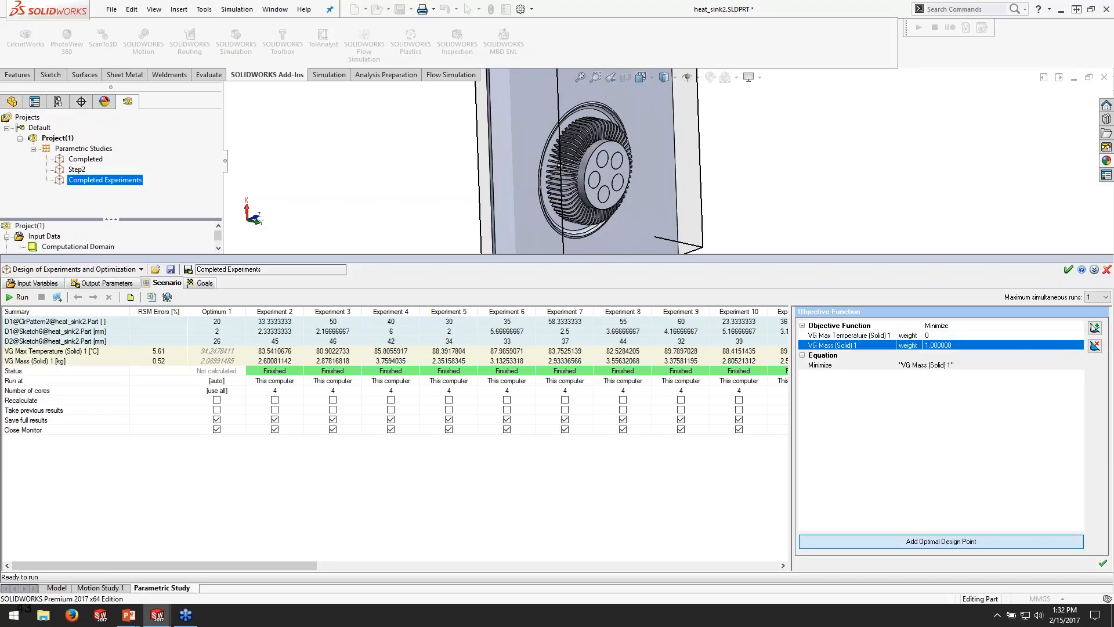
left_click(235, 315)
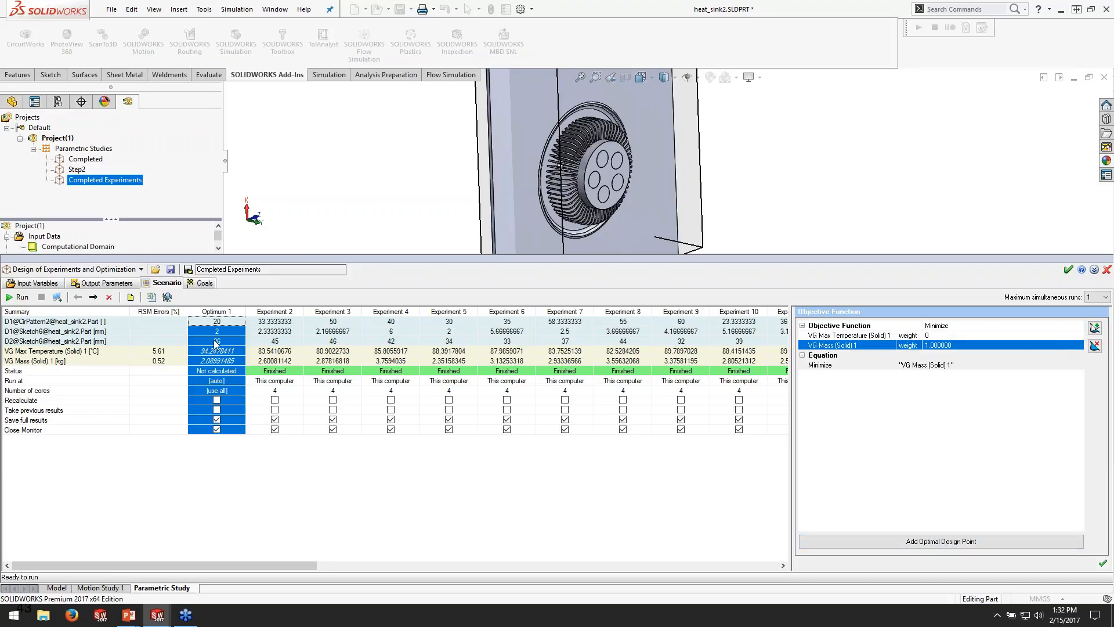
left_click(217, 360)
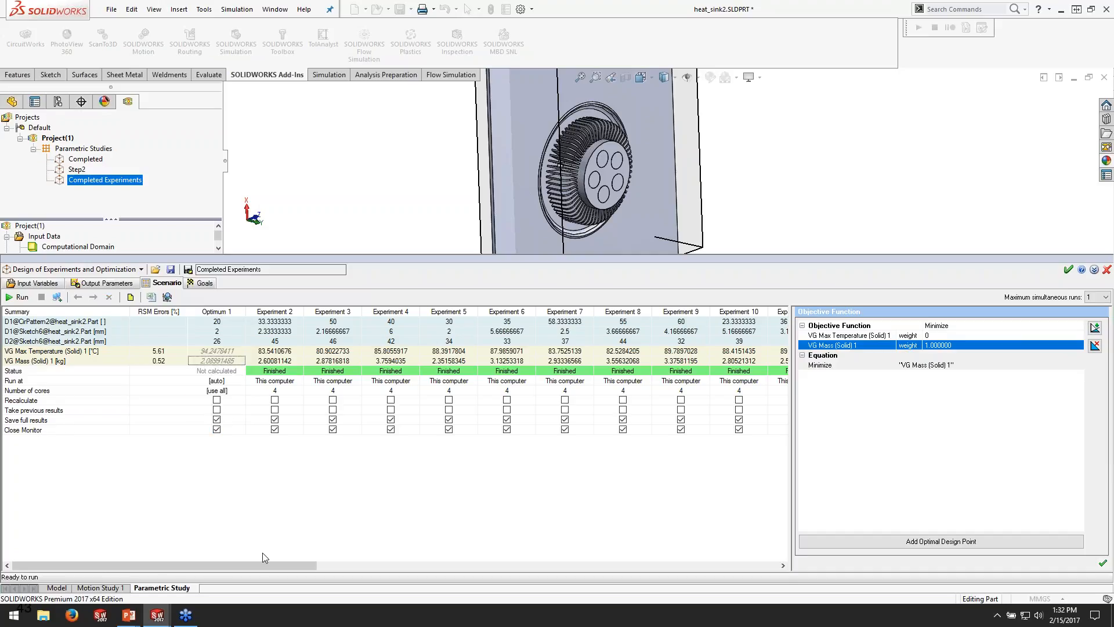
left_click_drag(261, 566, 742, 565)
left_click_drag(668, 565, 183, 569)
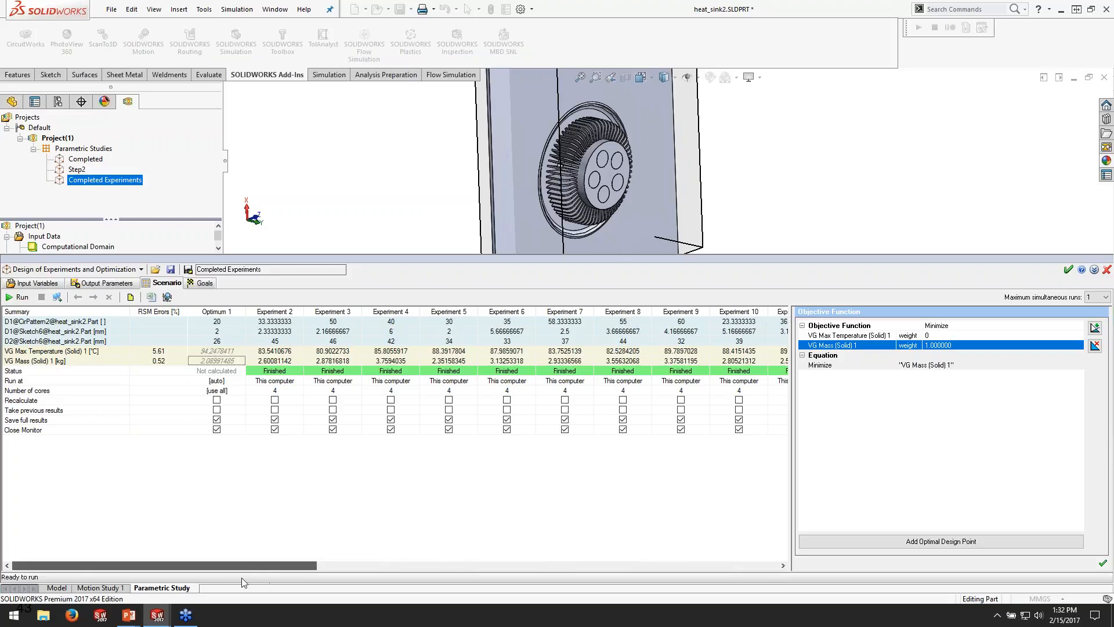
left_click(217, 352)
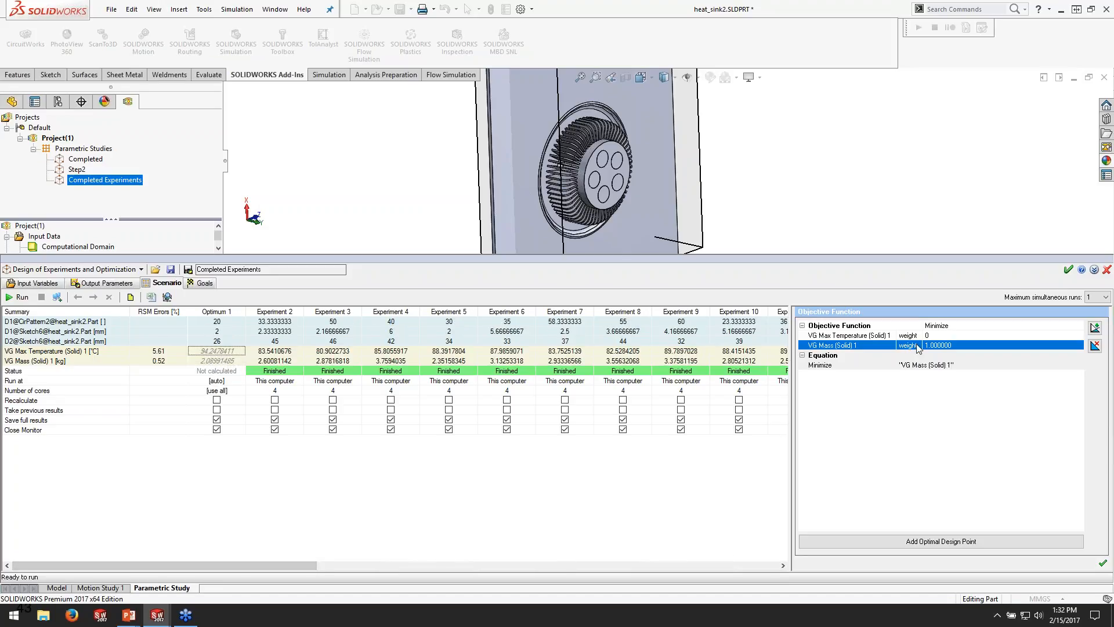
Add a Less constraint on VG Max Temperature (Solid) 1 with weight 1 and a limit value of 85
left_click(1095, 328)
left_click(854, 355)
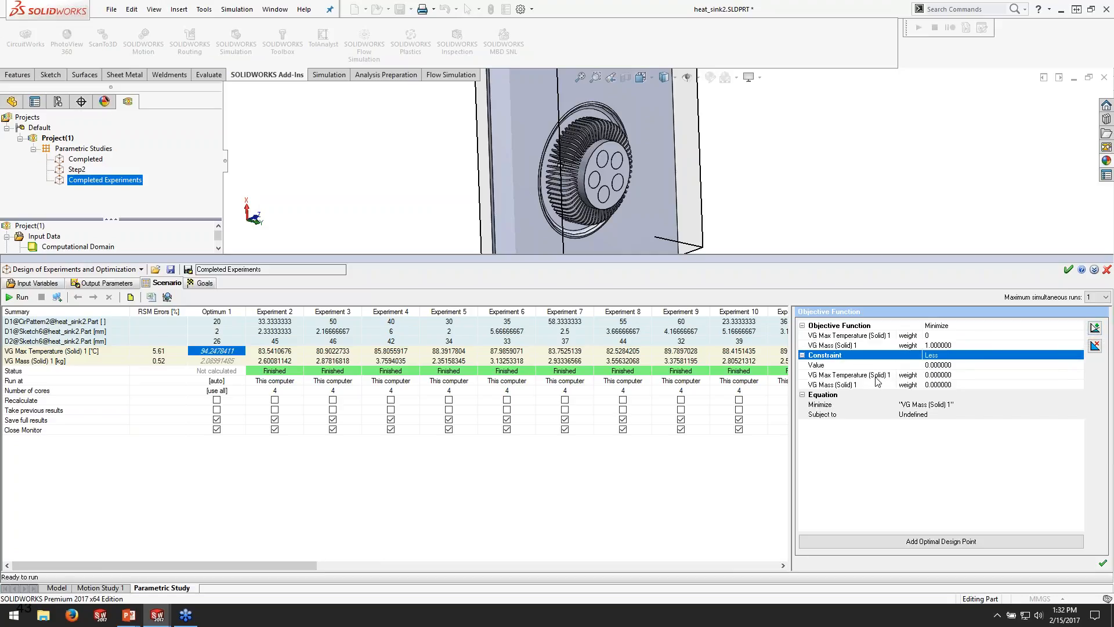
left_click(876, 376)
left_click(943, 377)
type("1")
key("Up")
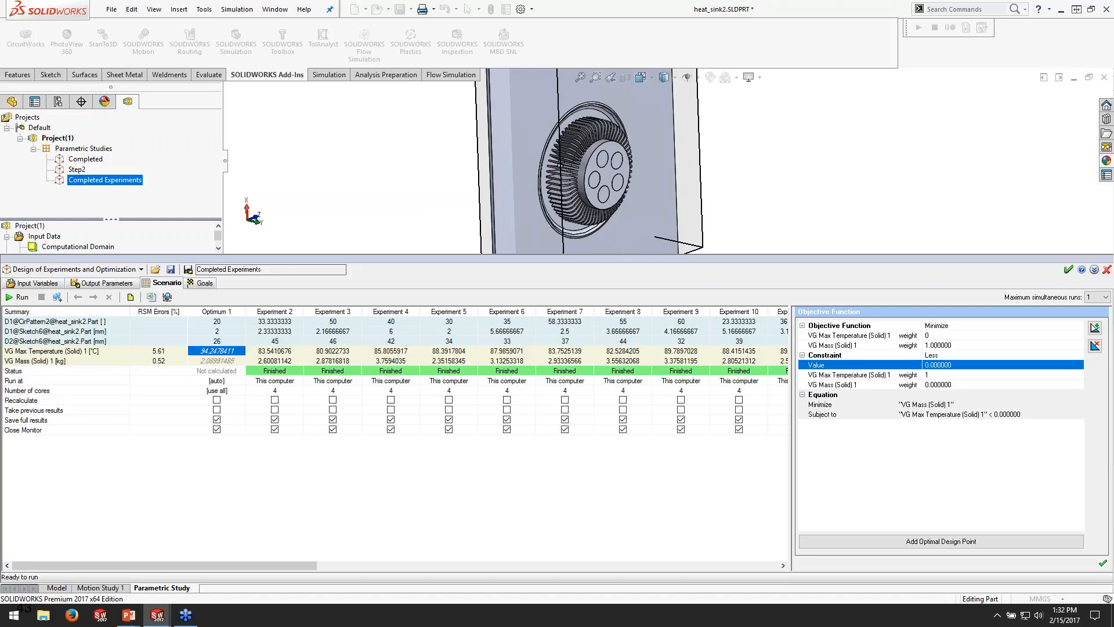
type("85")
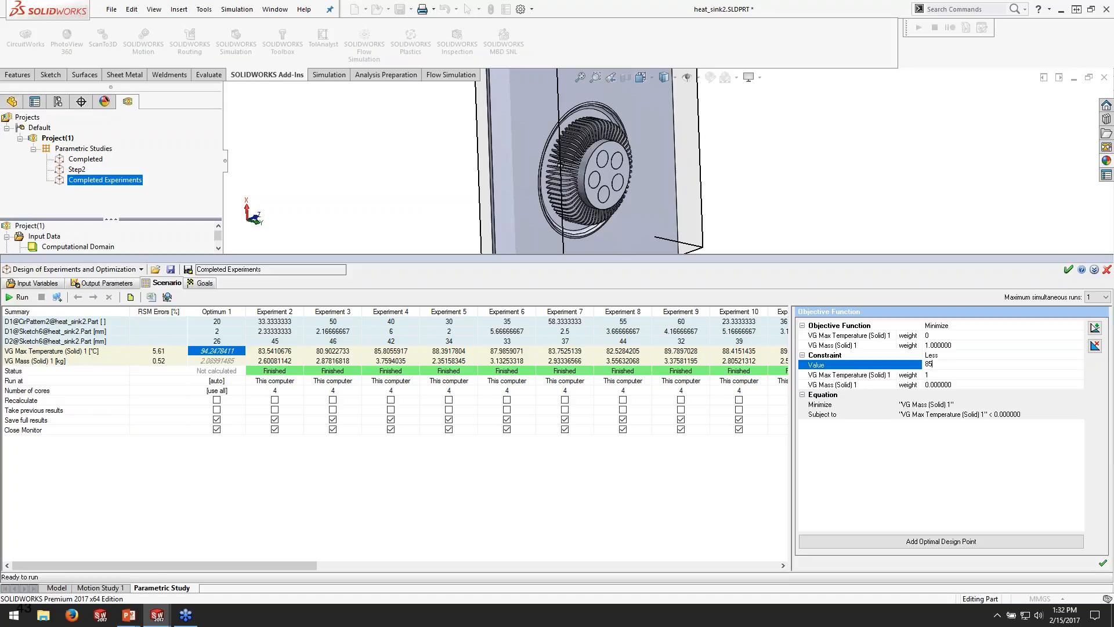
key("Return")
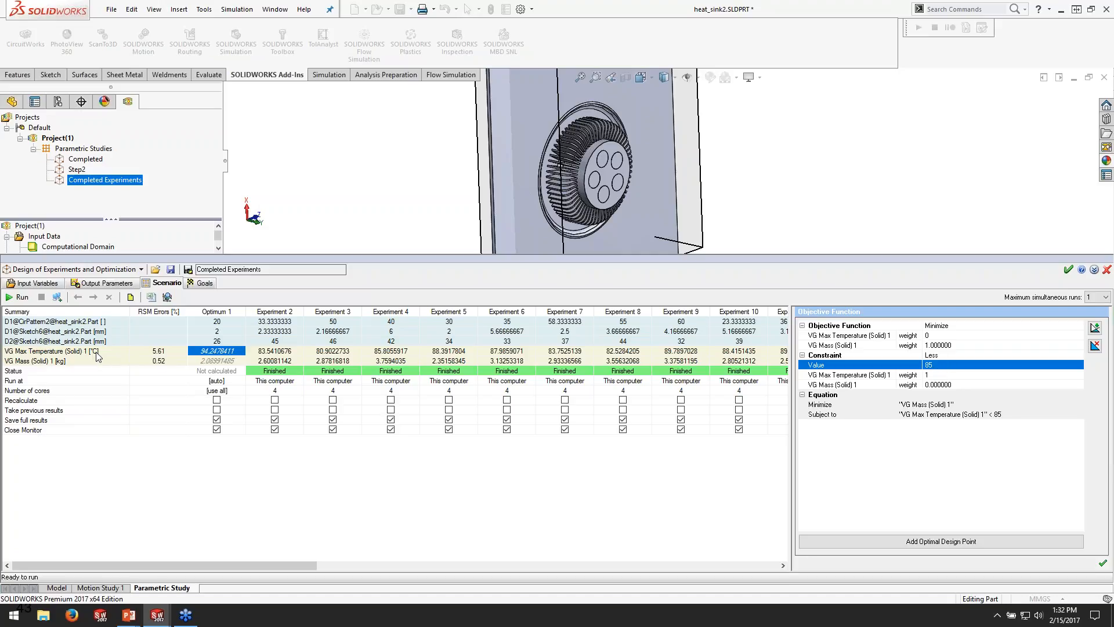
Set the temperature constraint's limit value to 358 and add an optimal design point for the constrained objective
left_click(935, 365)
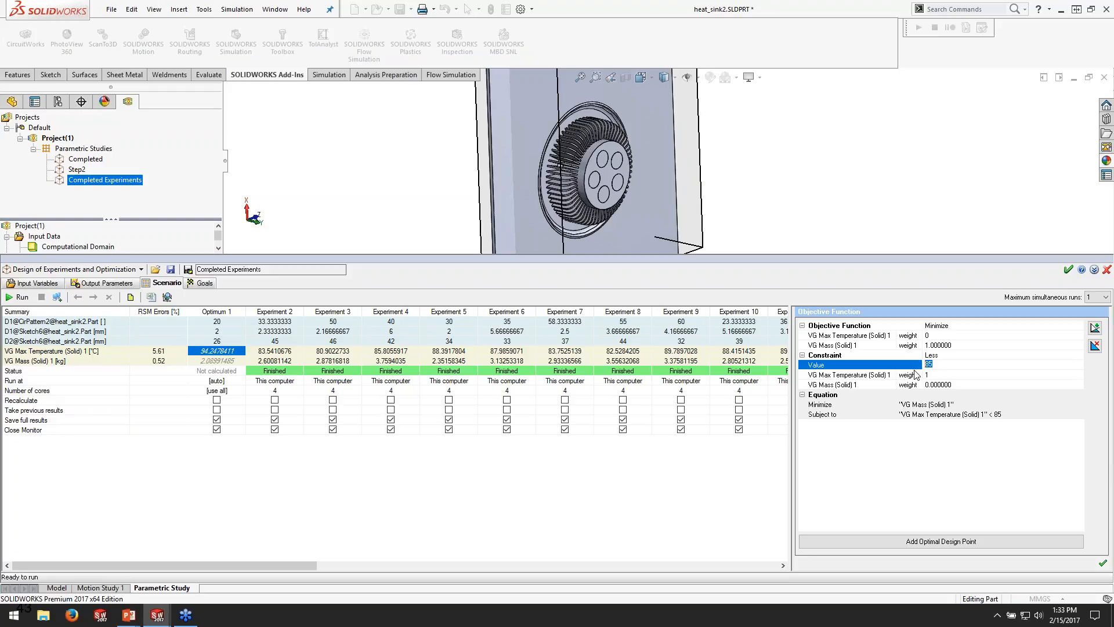
type("35")
key("Return")
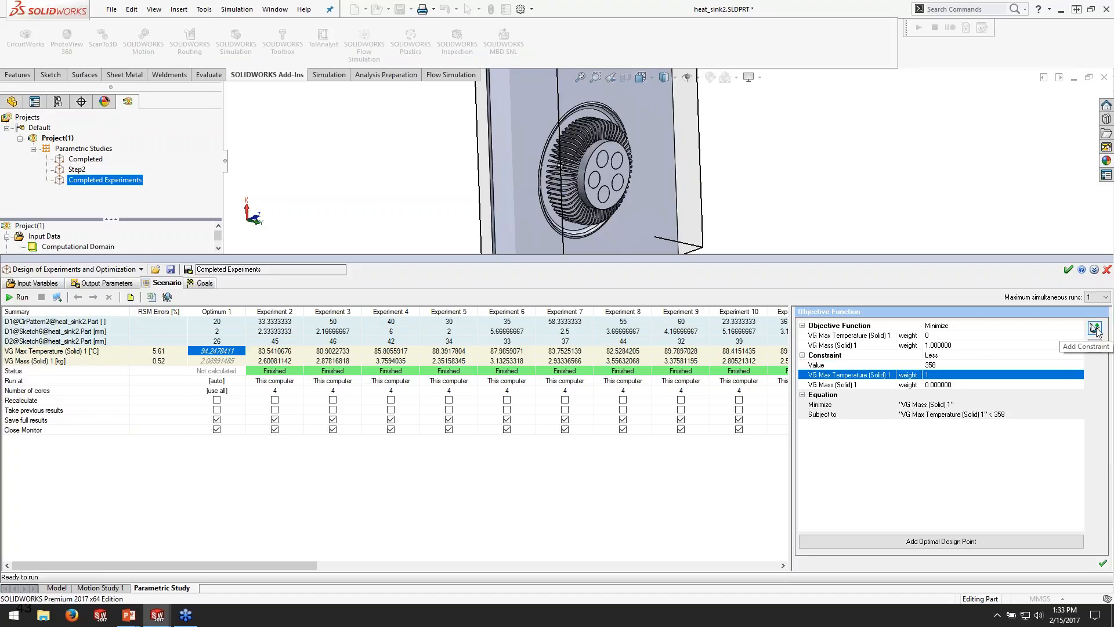
left_click(934, 542)
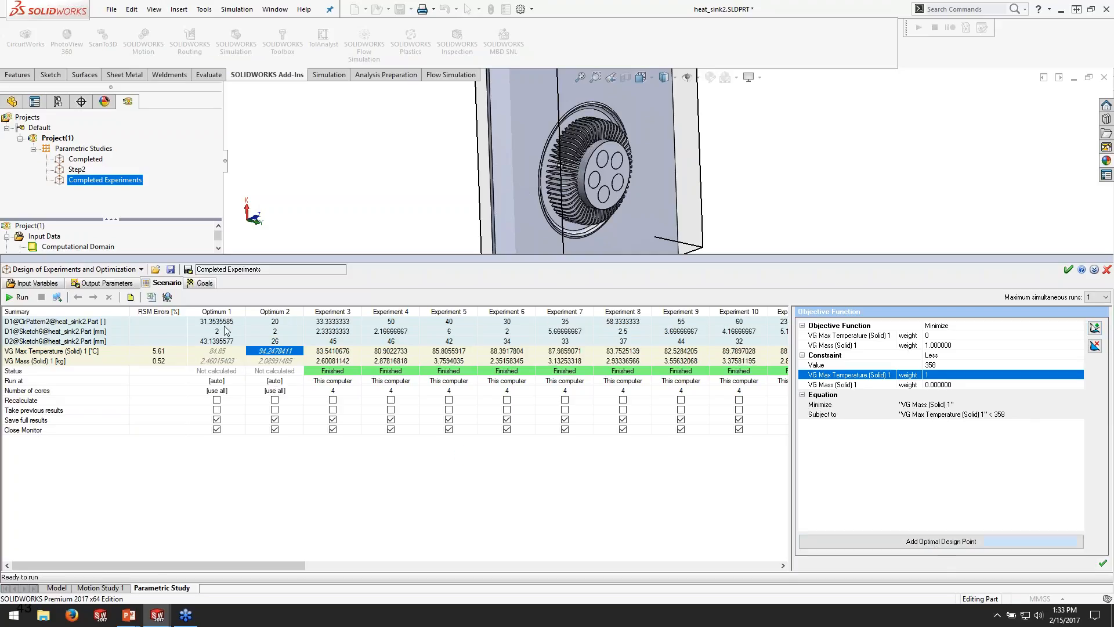
Examine the constrained optimum's input dimensions together with its predicted maximum temperature and mass
left_click(215, 353)
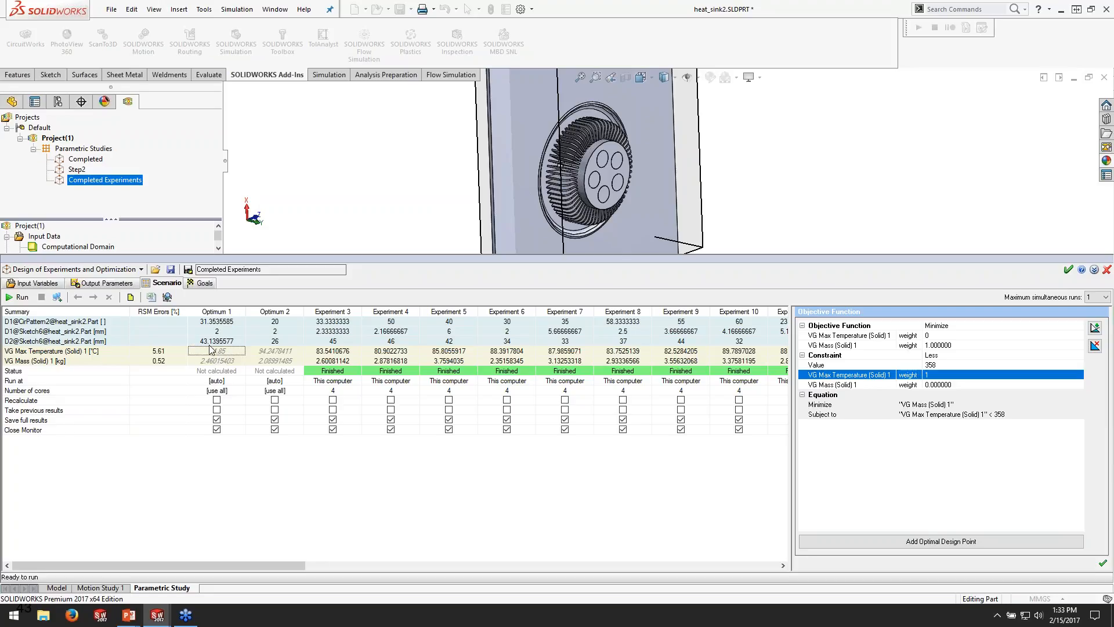
left_click(217, 361)
left_click(215, 356)
left_click(215, 362)
left_click(224, 361)
left_click(224, 354)
left_click(209, 361)
left_click_drag(224, 321, 219, 360)
left_click(218, 353)
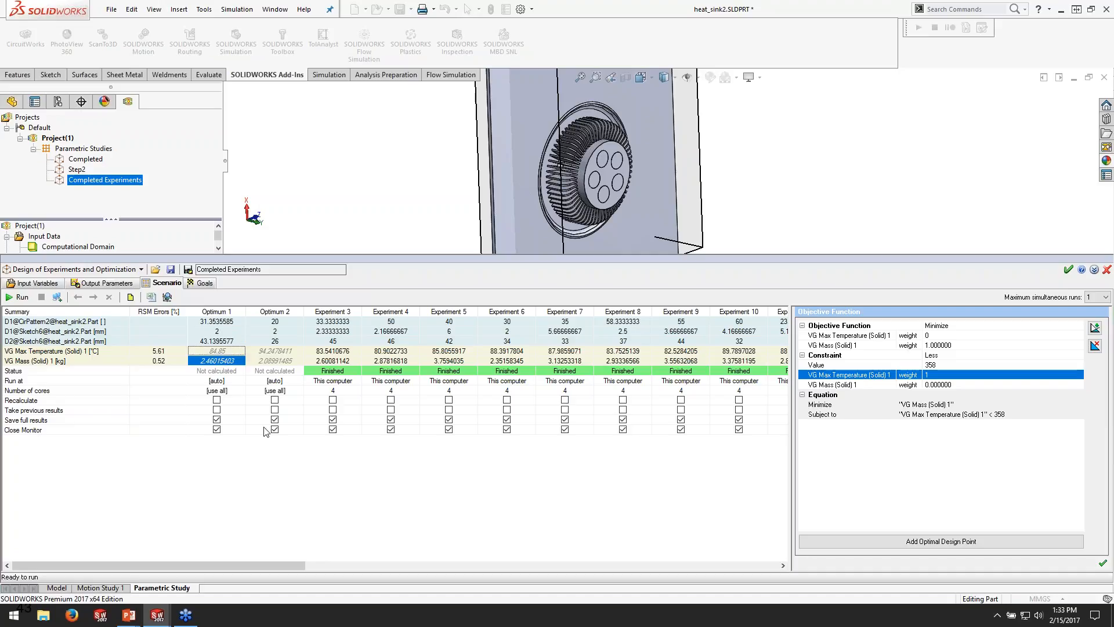
left_click(212, 343)
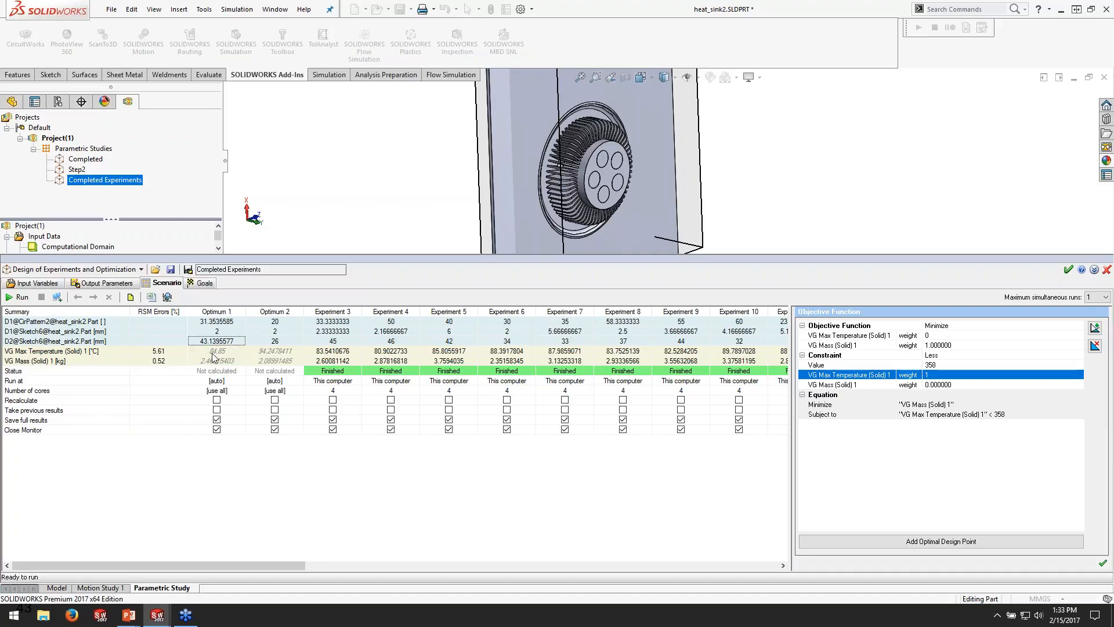
left_click(215, 360)
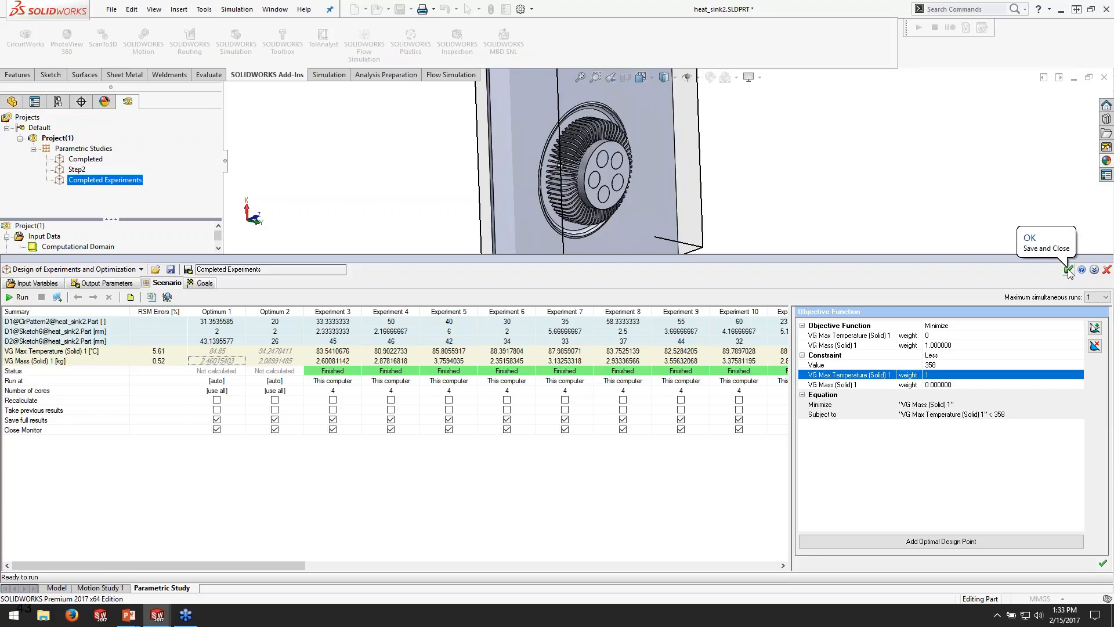
Close the Completed Experiments study without saving and open the scenario of the Completed study
left_click(1107, 270)
double_click(85, 159)
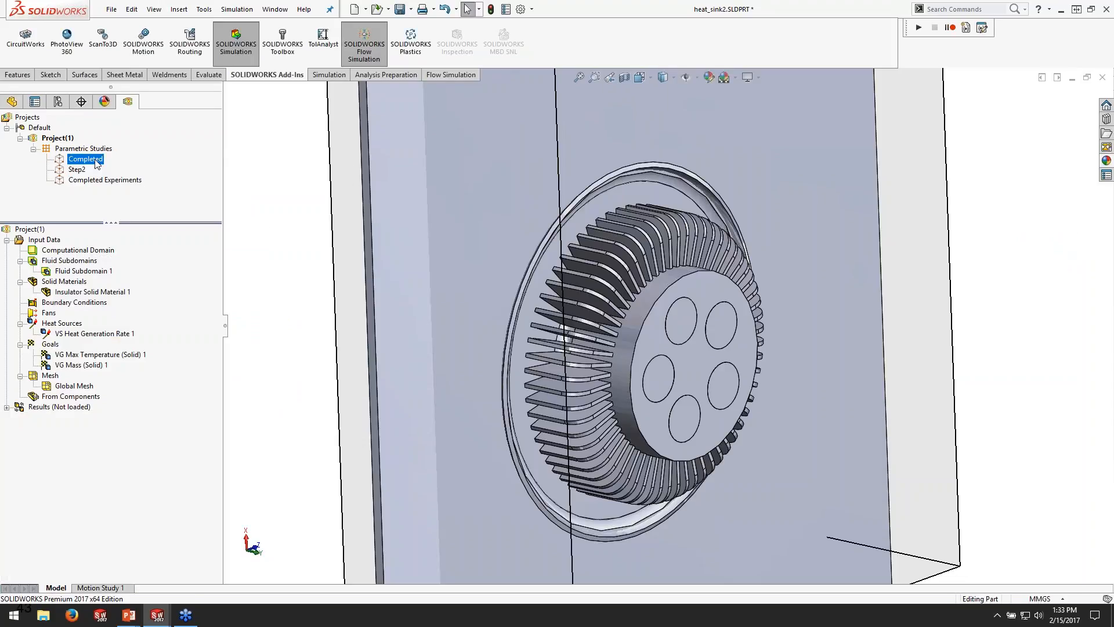
left_click(165, 428)
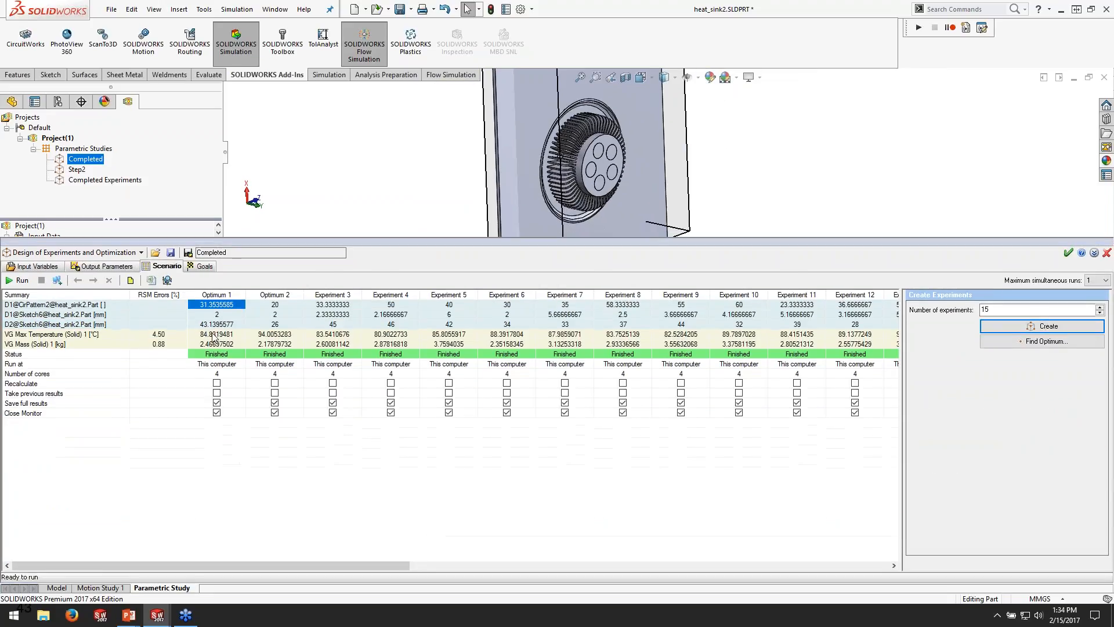
Examine the calculated maximum temperature and mass of Optimum 1 alongside its input parameters
left_click(207, 345)
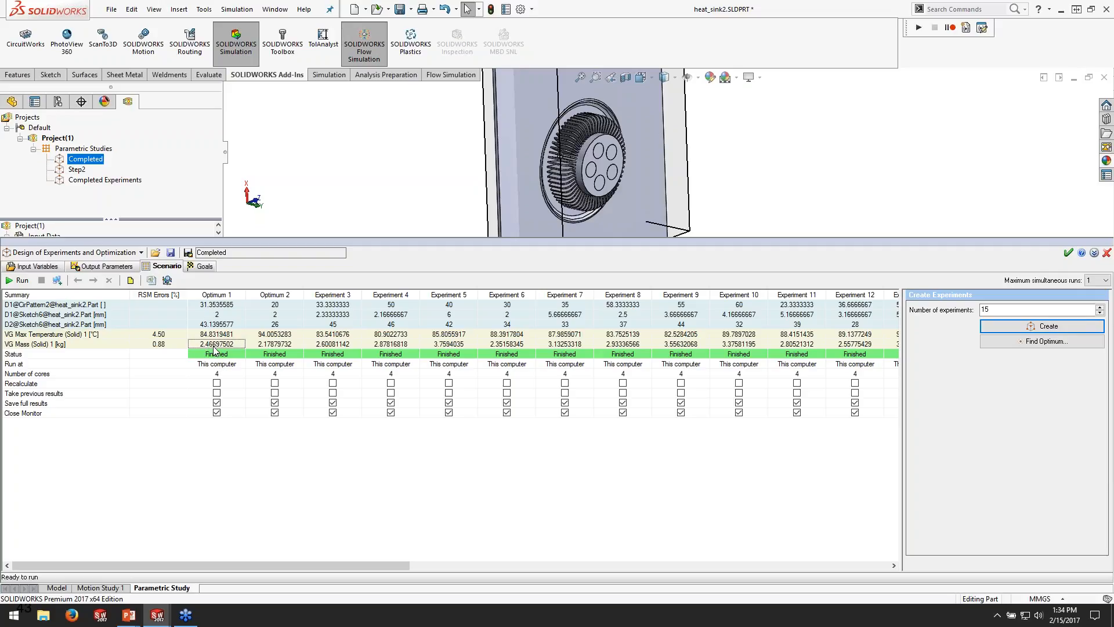
left_click(207, 337)
left_click_drag(212, 305, 219, 345)
left_click(220, 346)
left_click_drag(224, 306, 217, 346)
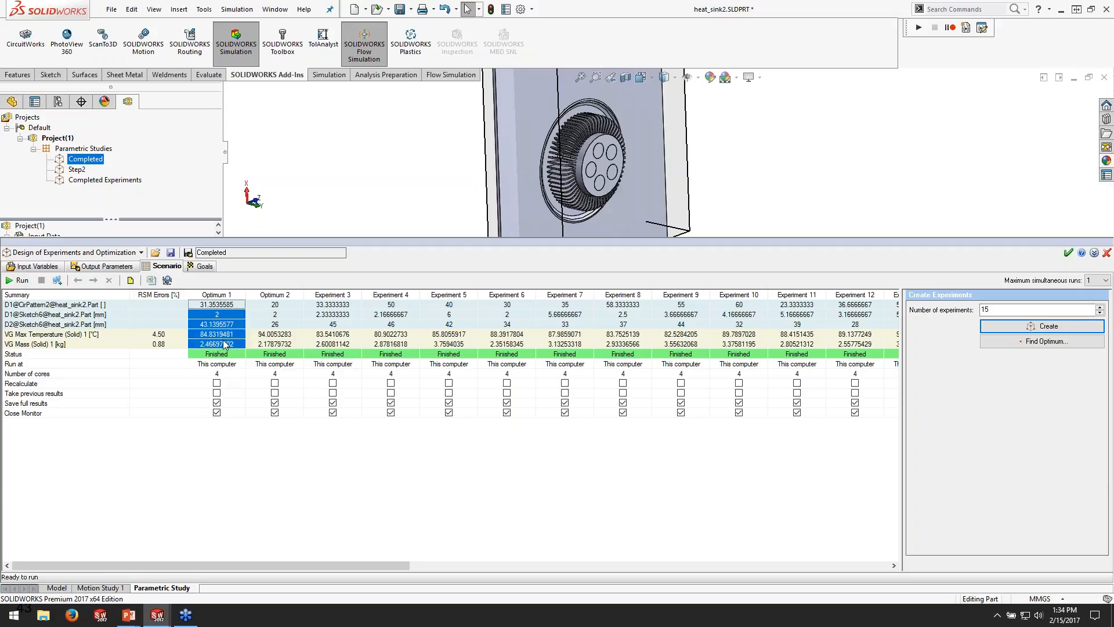
left_click(224, 346)
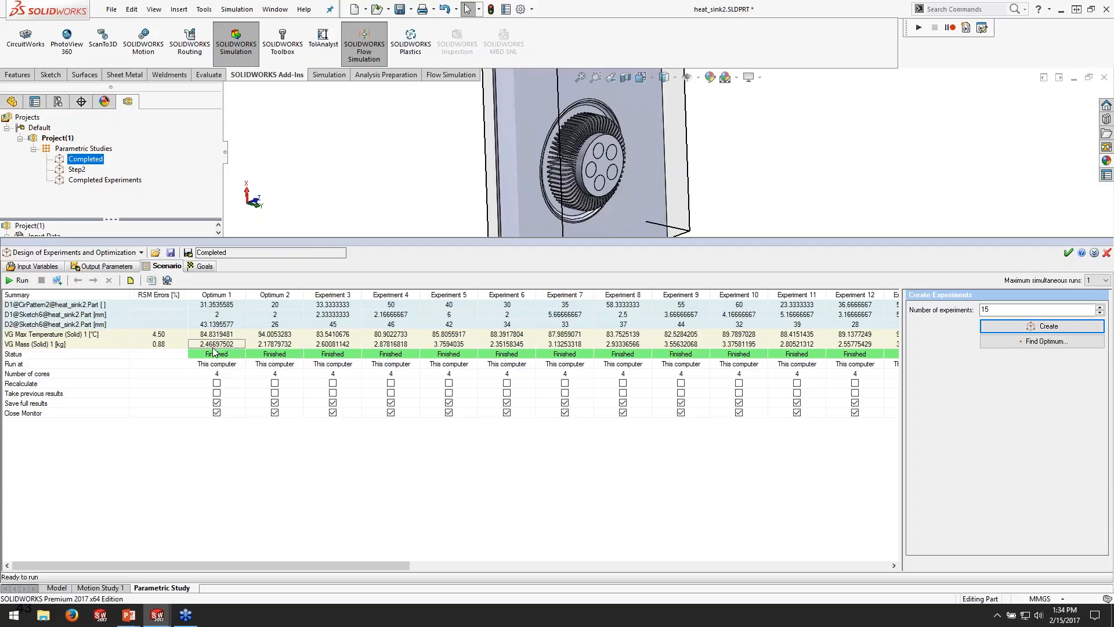
Try to open the Response Surface Viewer for the Completed study, and close the study
left_click(168, 281)
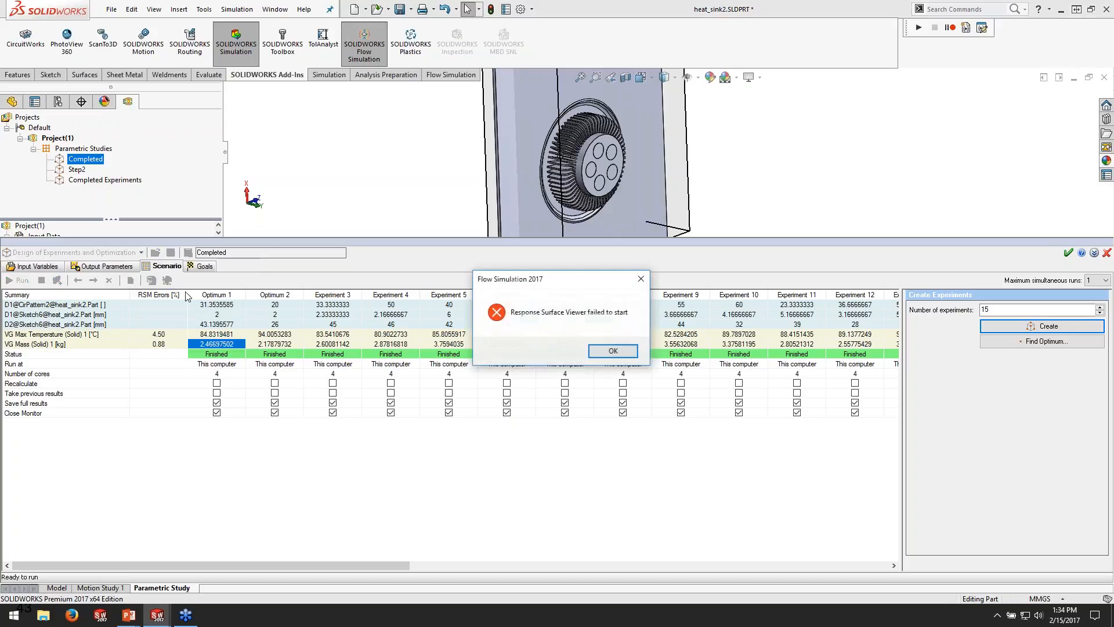
left_click(611, 351)
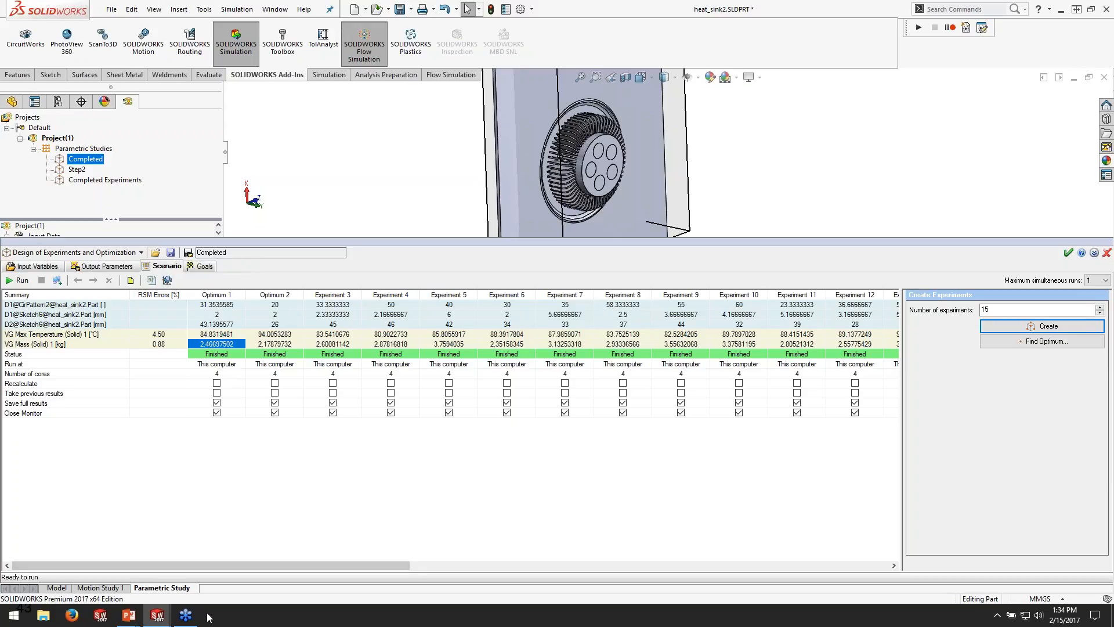
left_click(1107, 253)
left_click(129, 615)
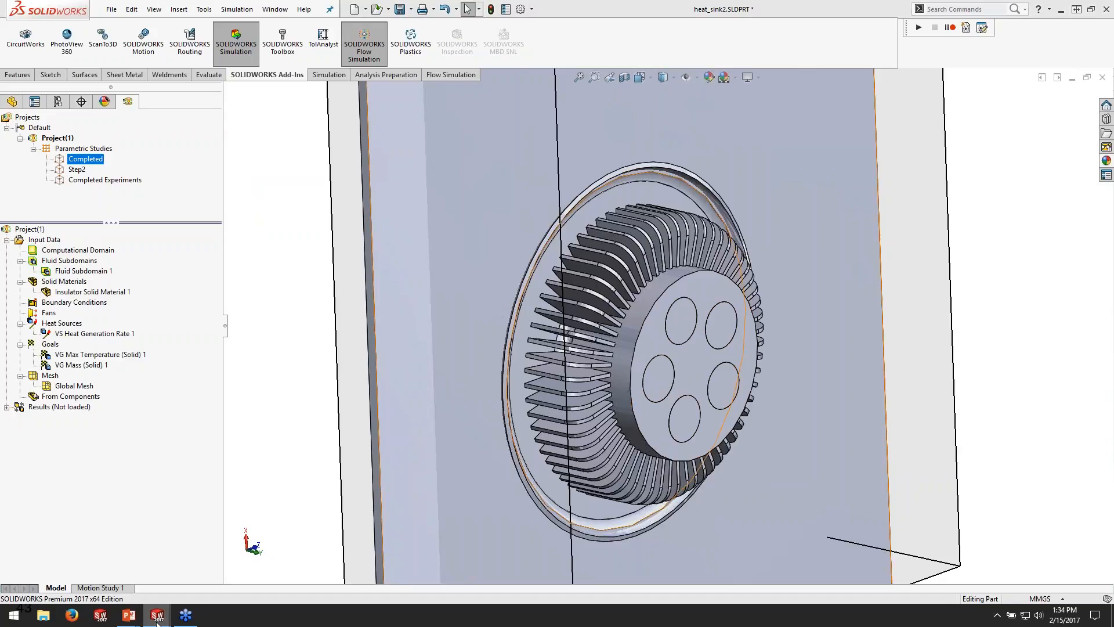
left_click(218, 555)
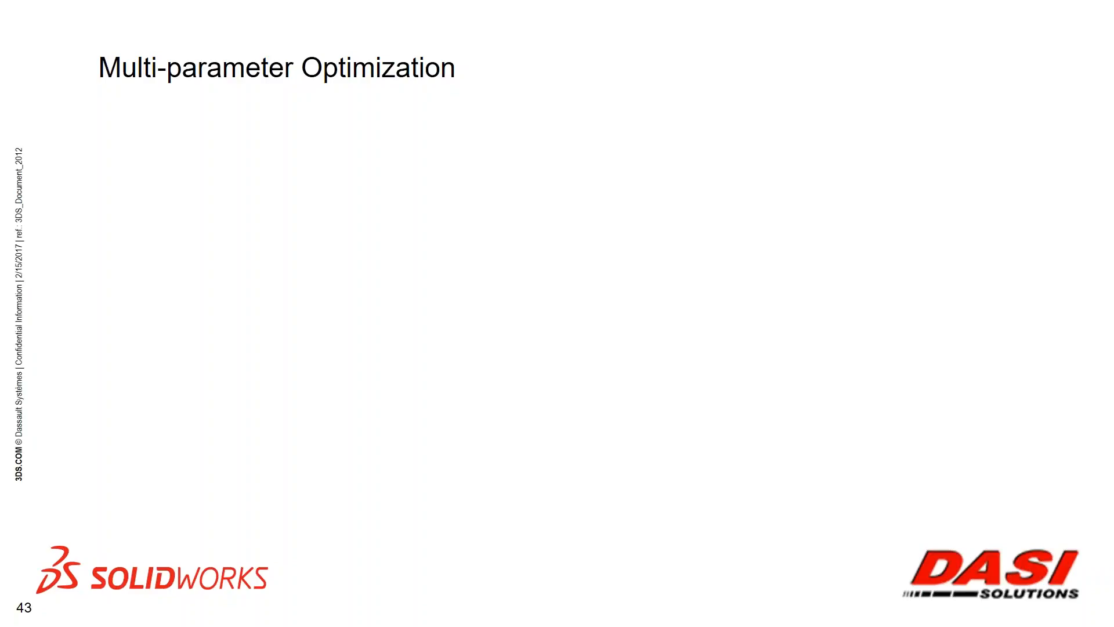
key("Right")
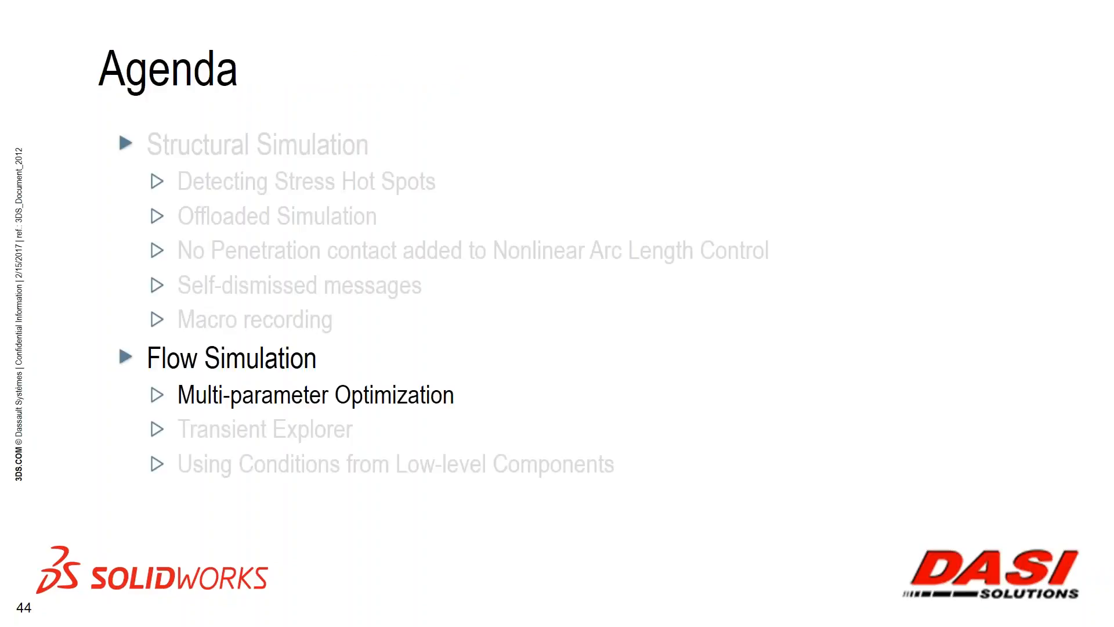
key("Right")
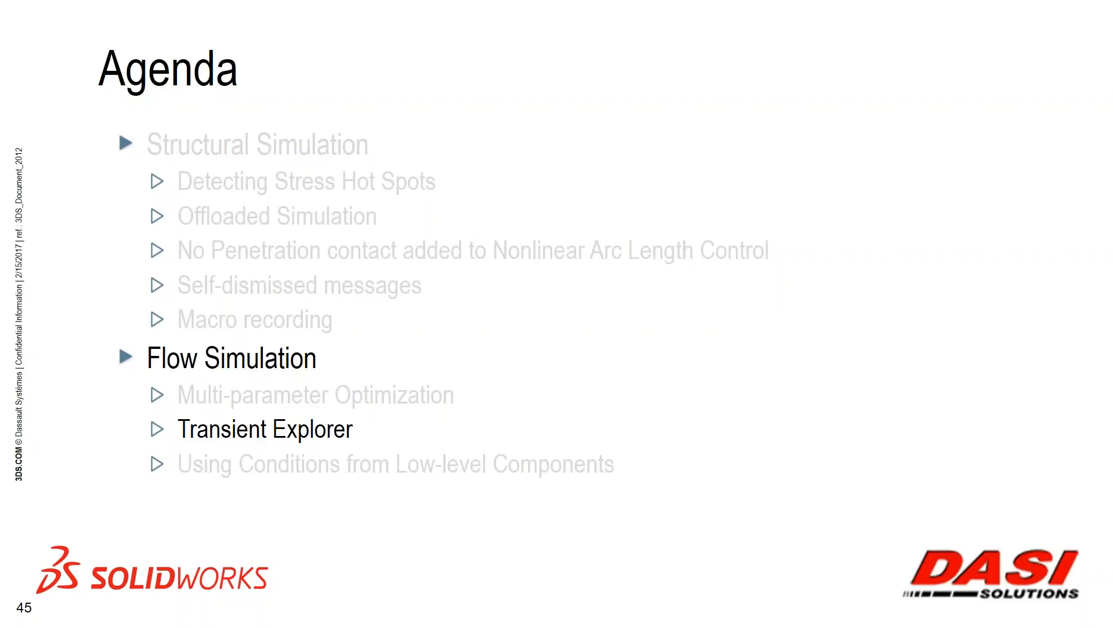
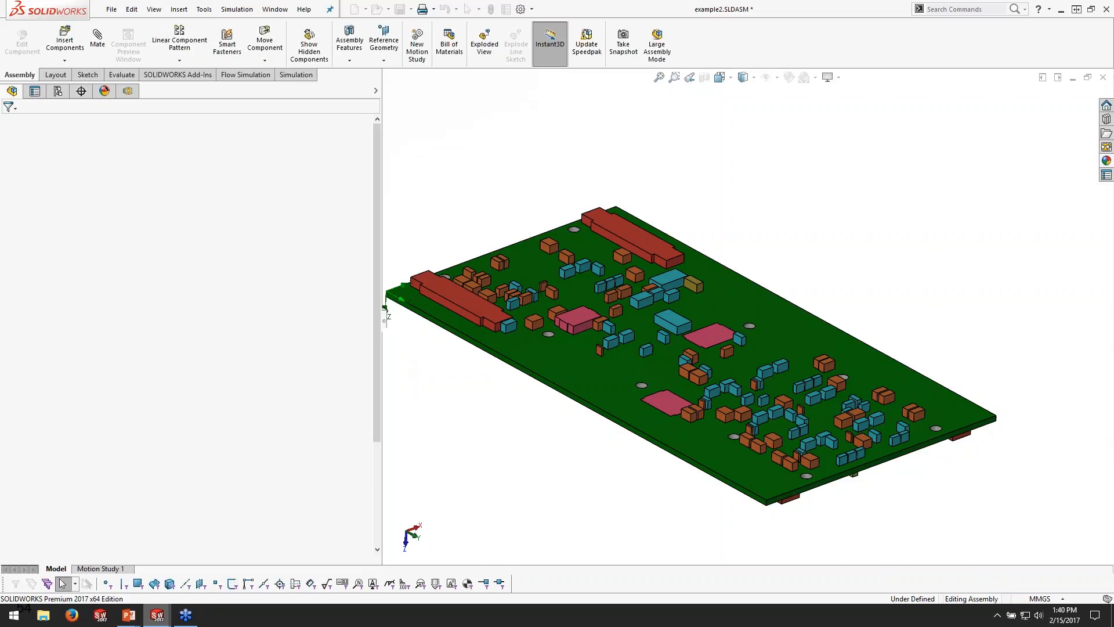
Narrow the feature tree to give the circuit board assembly more viewing space
left_click_drag(383, 327, 275, 325)
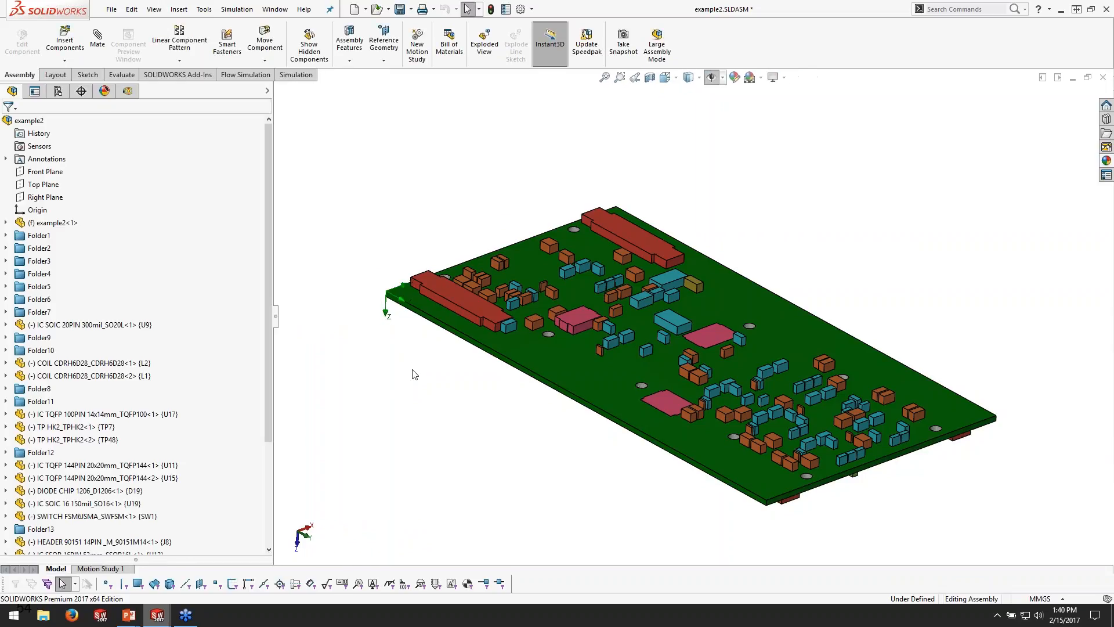
Locate a blue capacitor chip on the board and examine the CAP CHIP 0603_C0603 instances grouped in Folder1
scroll(567, 305, "down", 3)
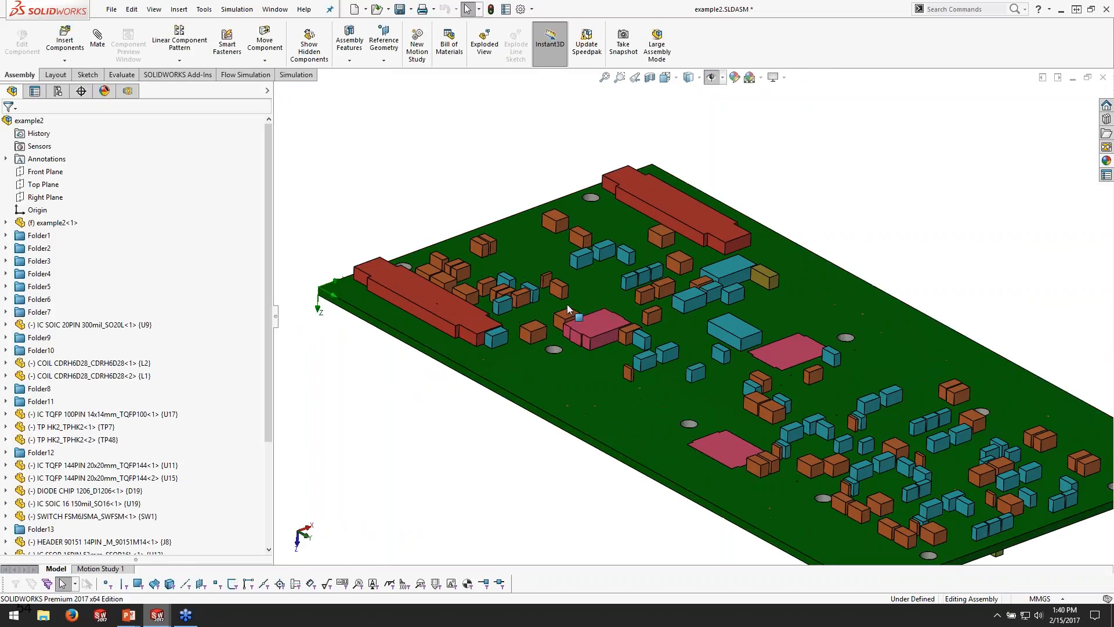
left_click(503, 306)
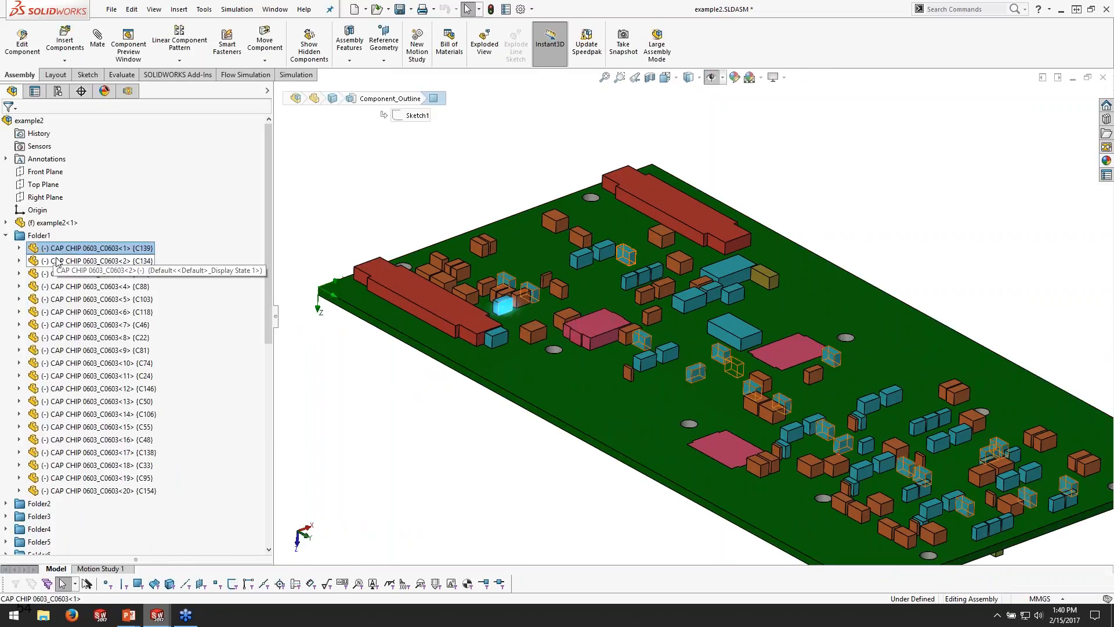
left_click(93, 491)
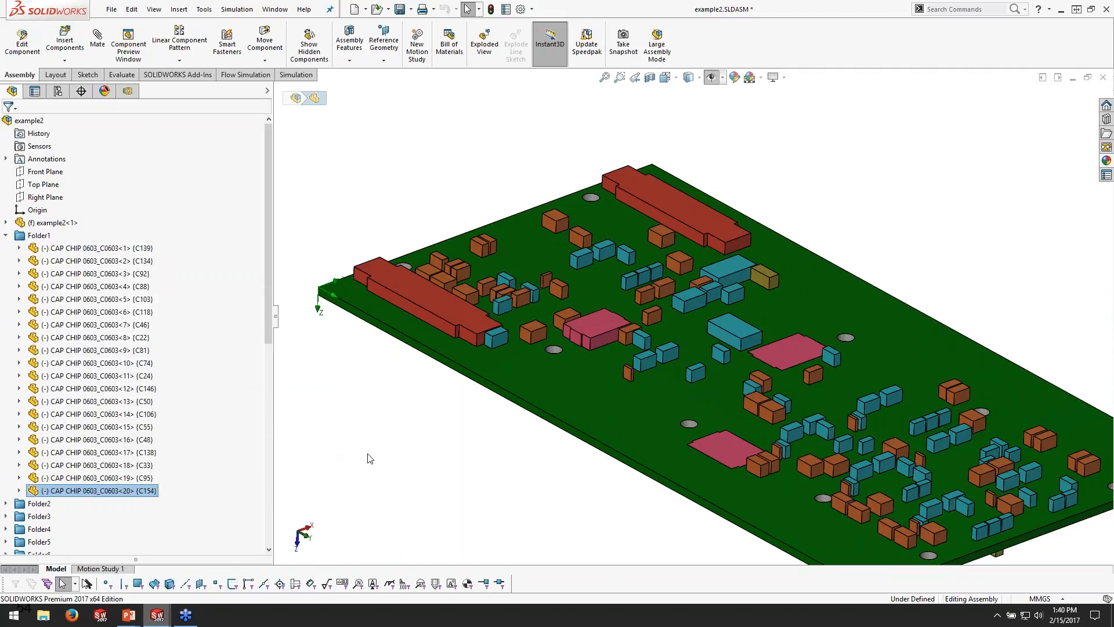
left_click(6, 236)
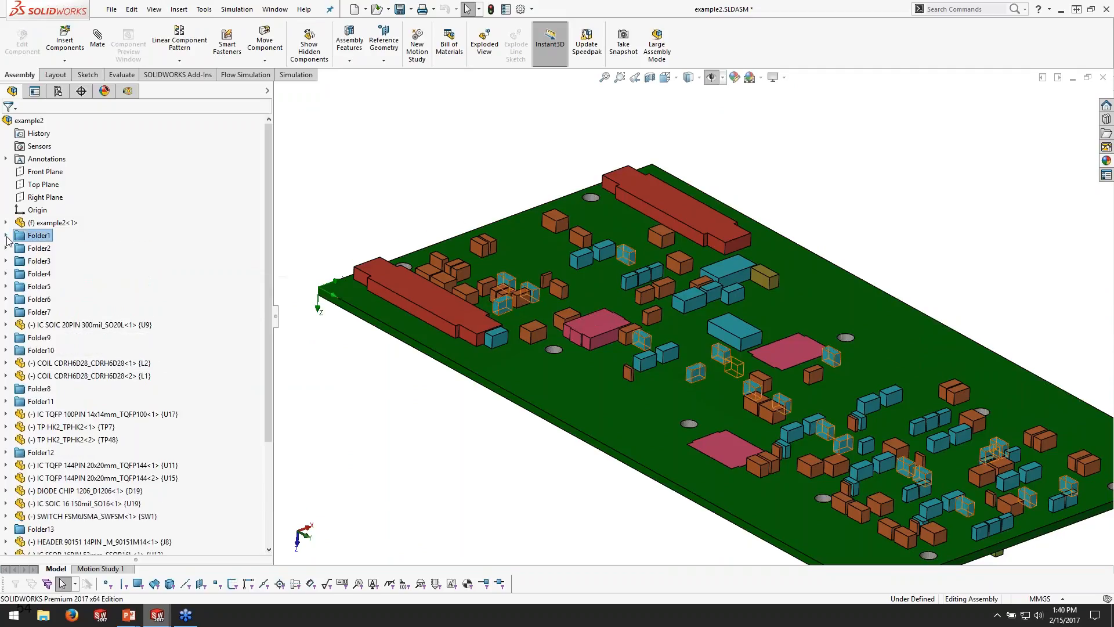
Show the assembly's Flow Simulation project tree and open the CAP CHIP 0603_C0603 part from the board in its own window
left_click(128, 92)
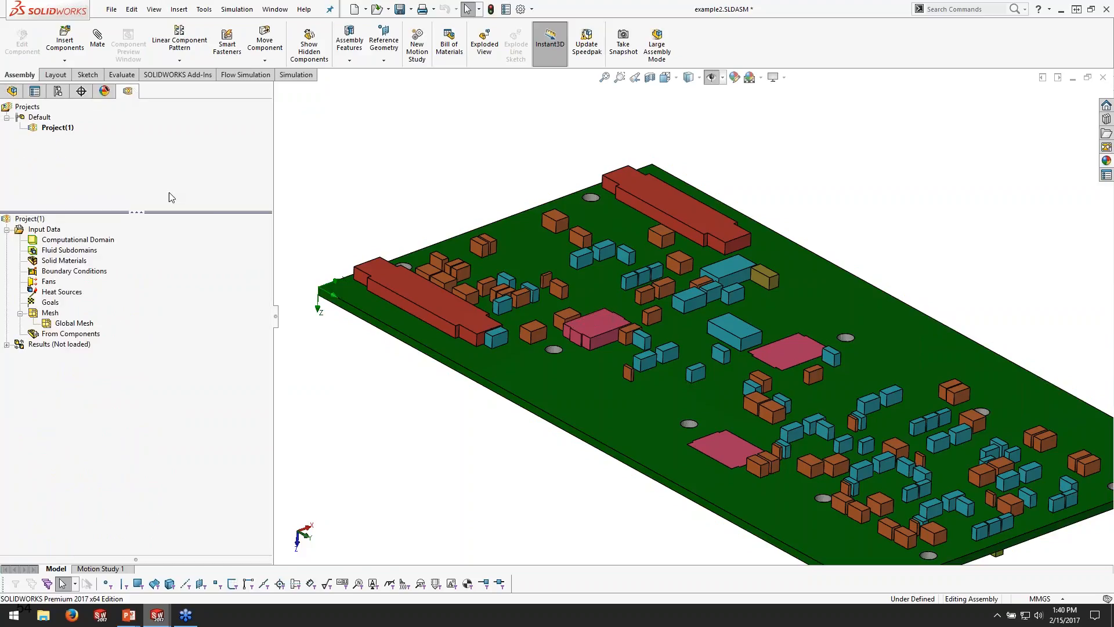
key("f")
scroll(733, 348, "down", 2)
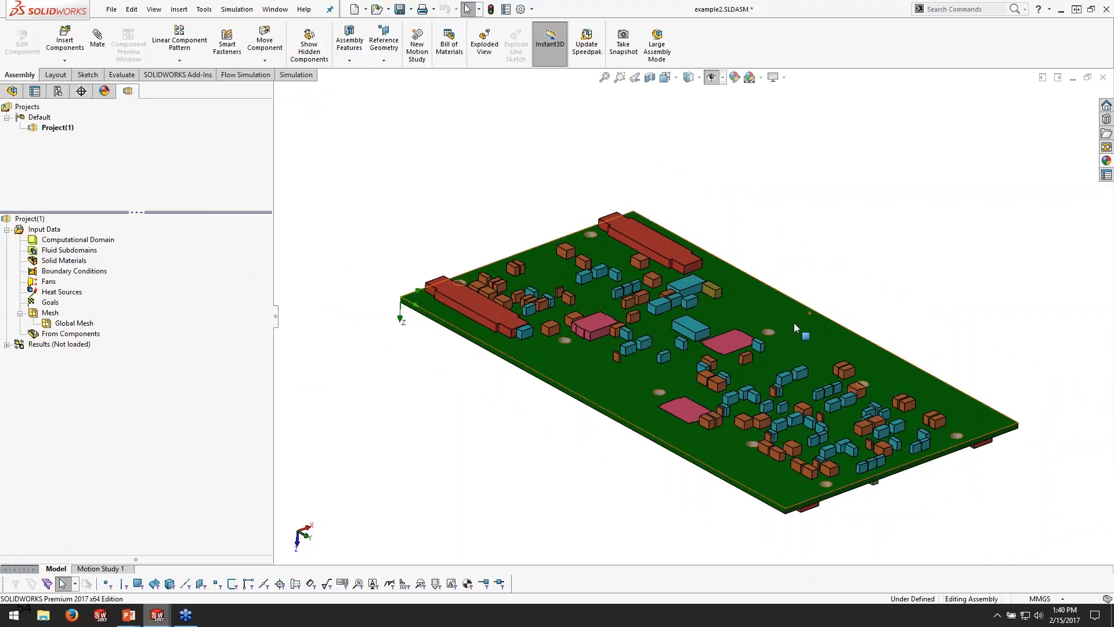
scroll(733, 348, "down", 2)
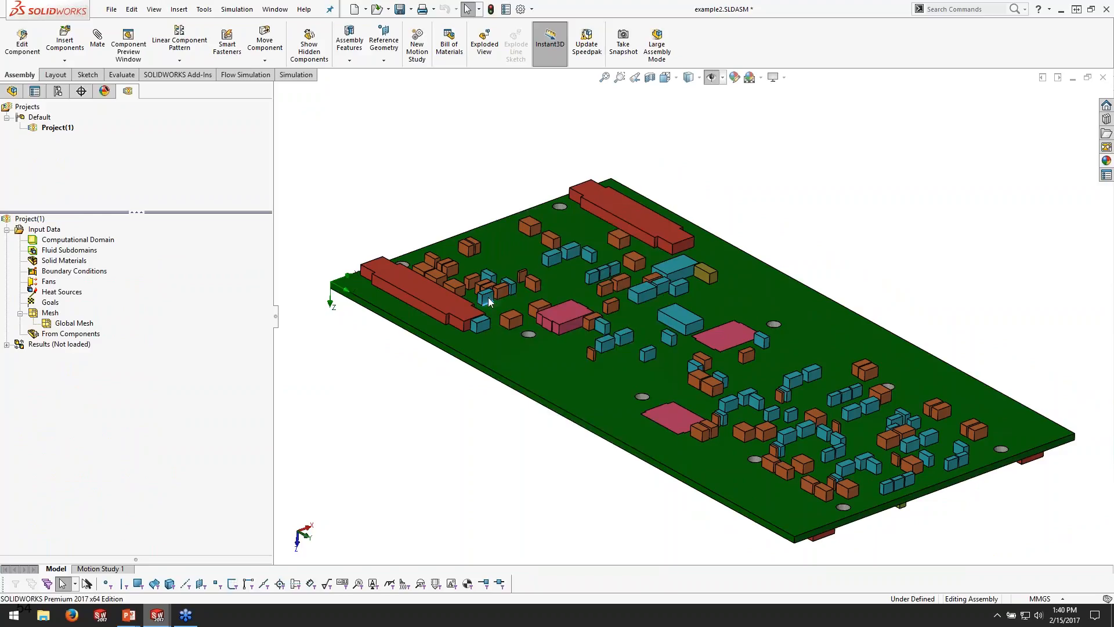
right_click(488, 304)
left_click(498, 146)
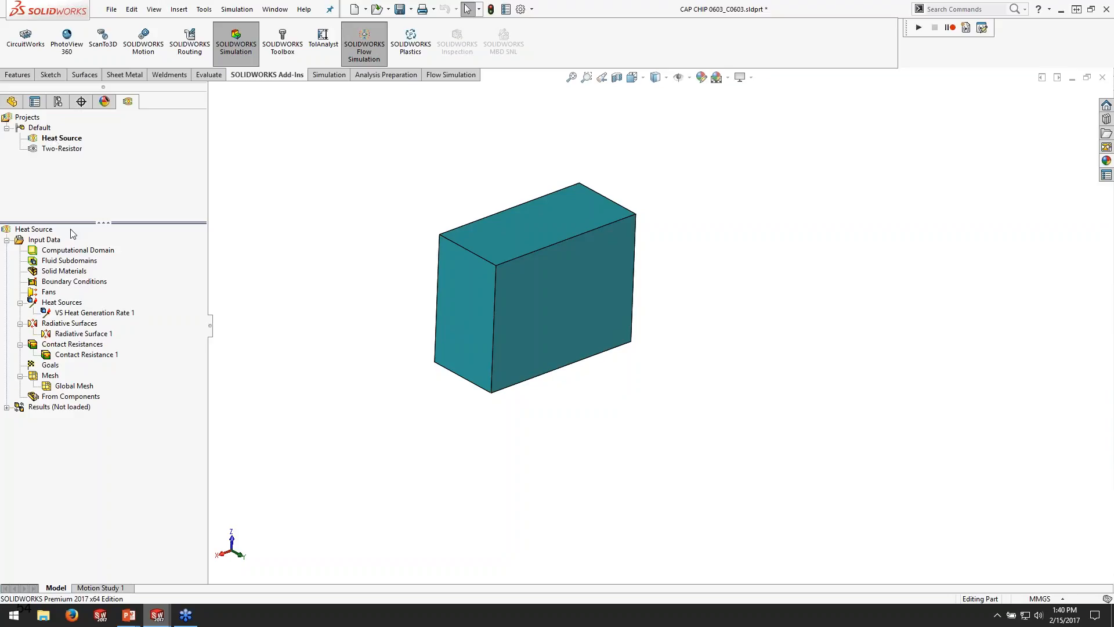
Clone the chip's Heat Source project in the current configuration under the name Heat 2W
left_click(51, 148)
left_click(52, 138)
left_click(51, 149)
left_click(51, 140)
right_click(51, 140)
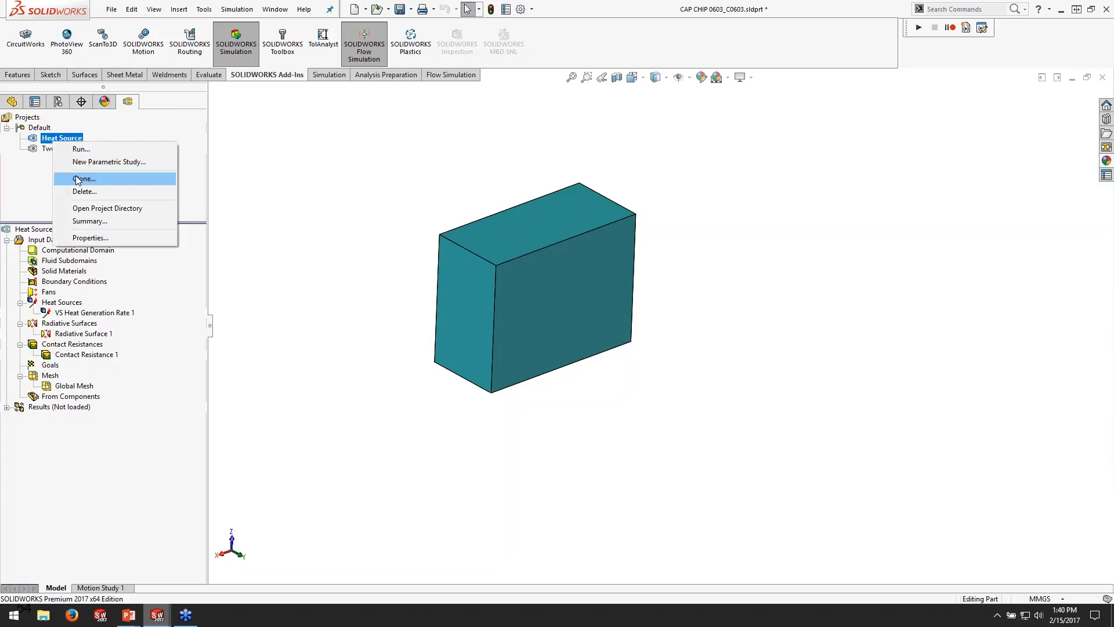
left_click(78, 176)
left_click_drag(57, 167, 2, 168)
type("Heat 2W")
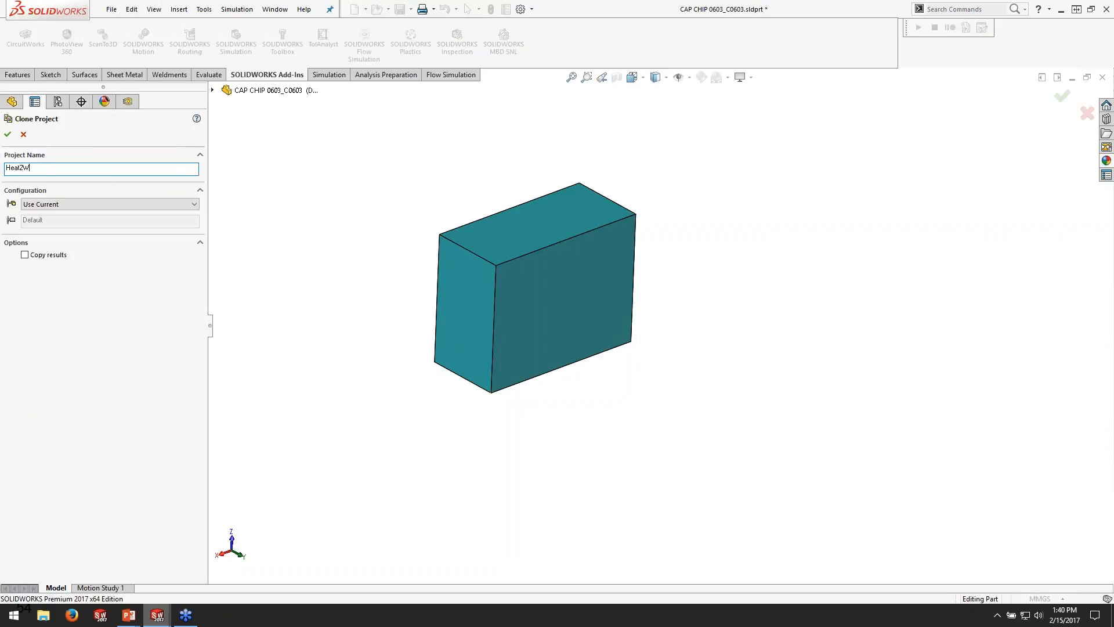
left_click(7, 134)
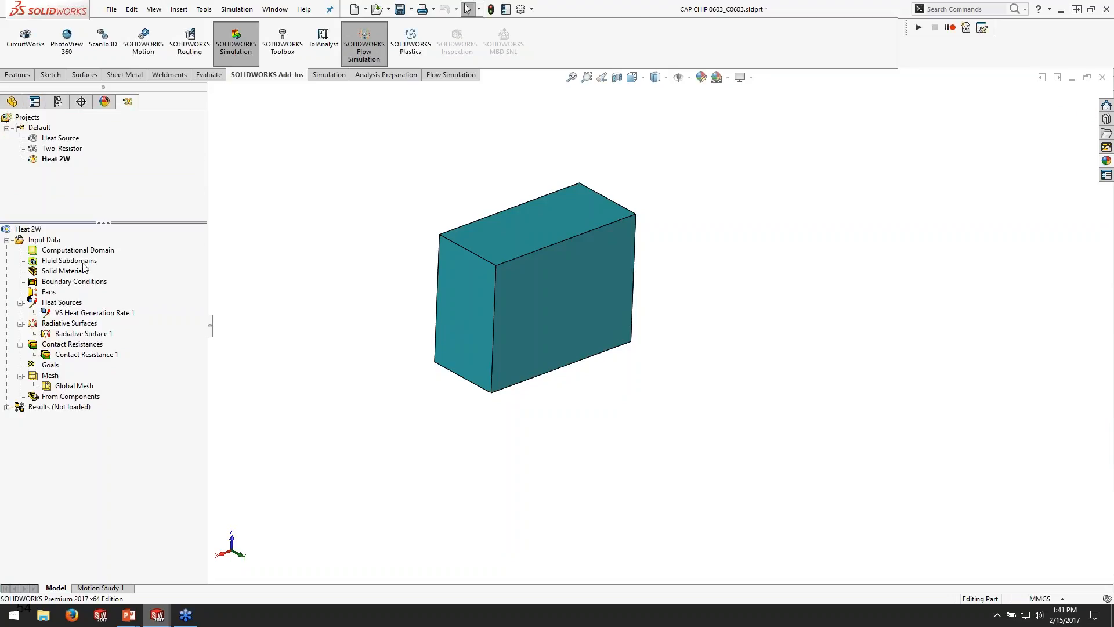
Set the heat generation rate of the volume source in the Heat 2W project to 2 W
double_click(87, 314)
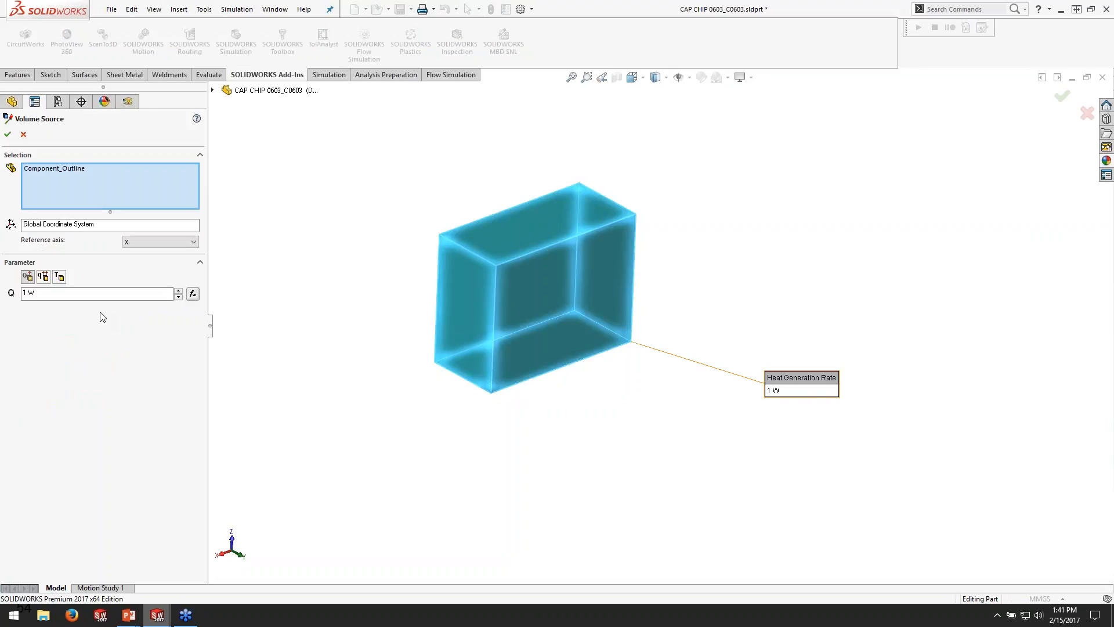
double_click(93, 293)
type("2")
left_click(8, 134)
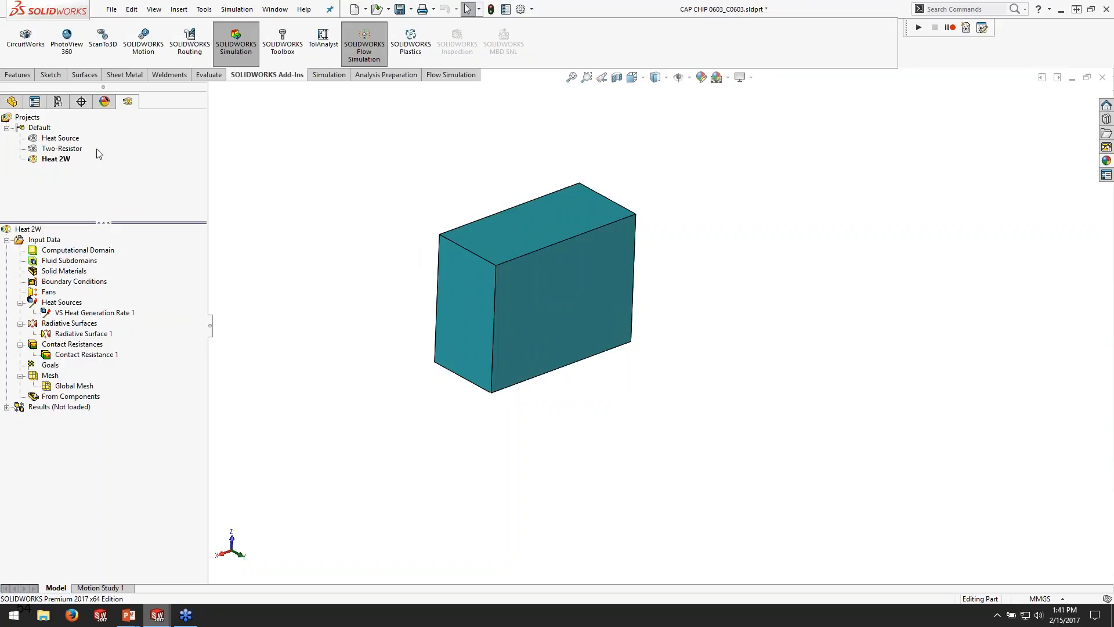
Activate the Heat Source project and rename it as Heat 1W
double_click(64, 139)
left_click(63, 141)
left_click_drag(57, 137, 111, 135)
type("1W")
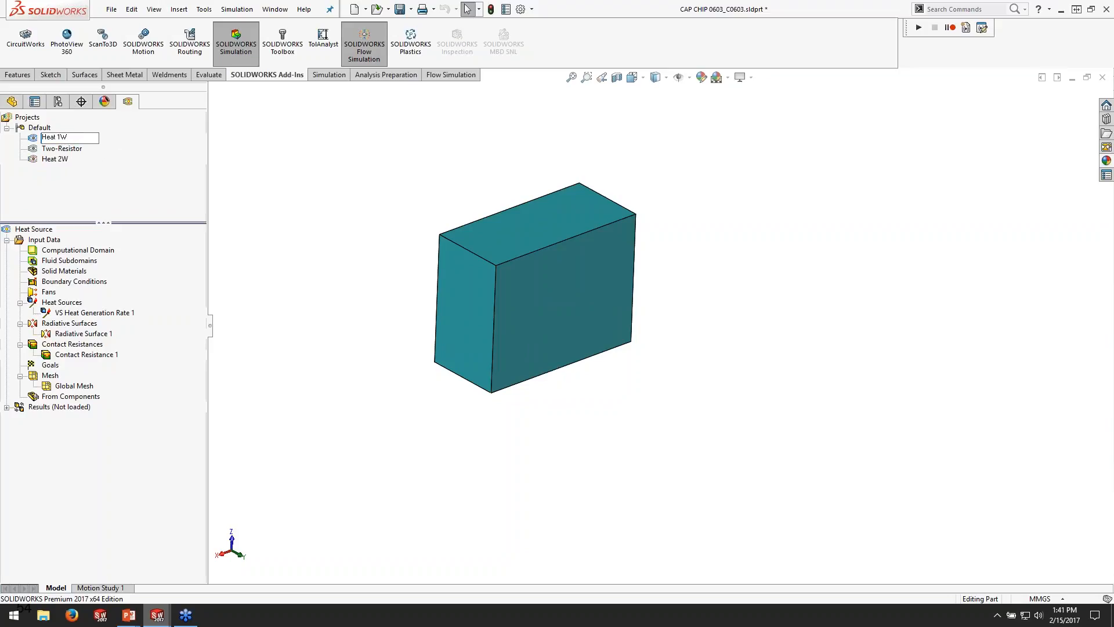
key("Return")
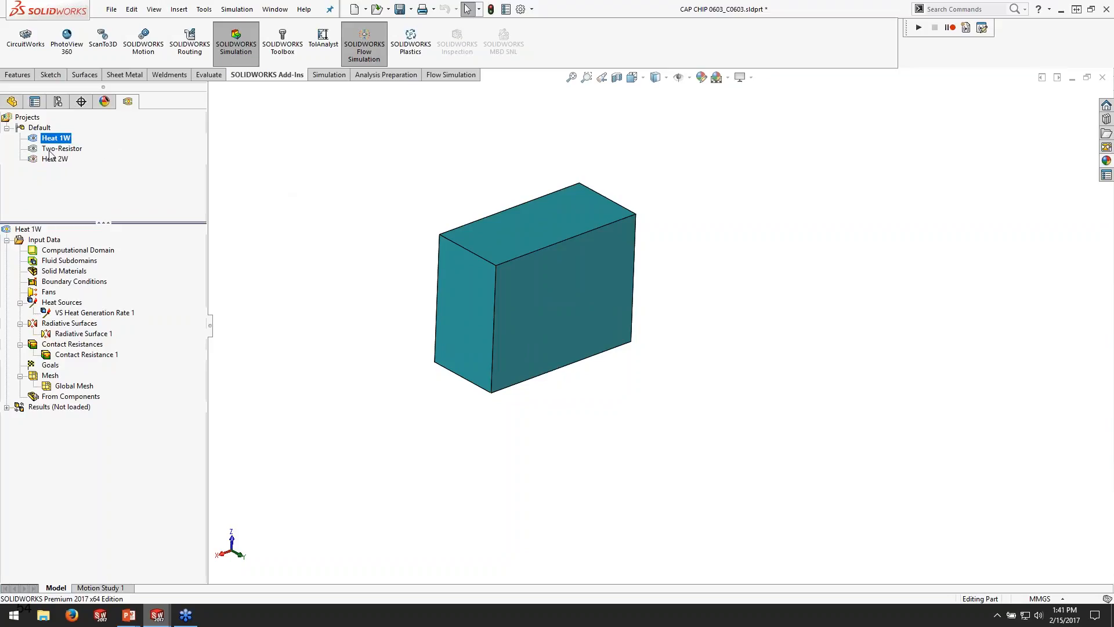
Examine where the heat source, radiative surface and contact resistance of the Heat 1W project are applied on the chip
left_click(75, 314)
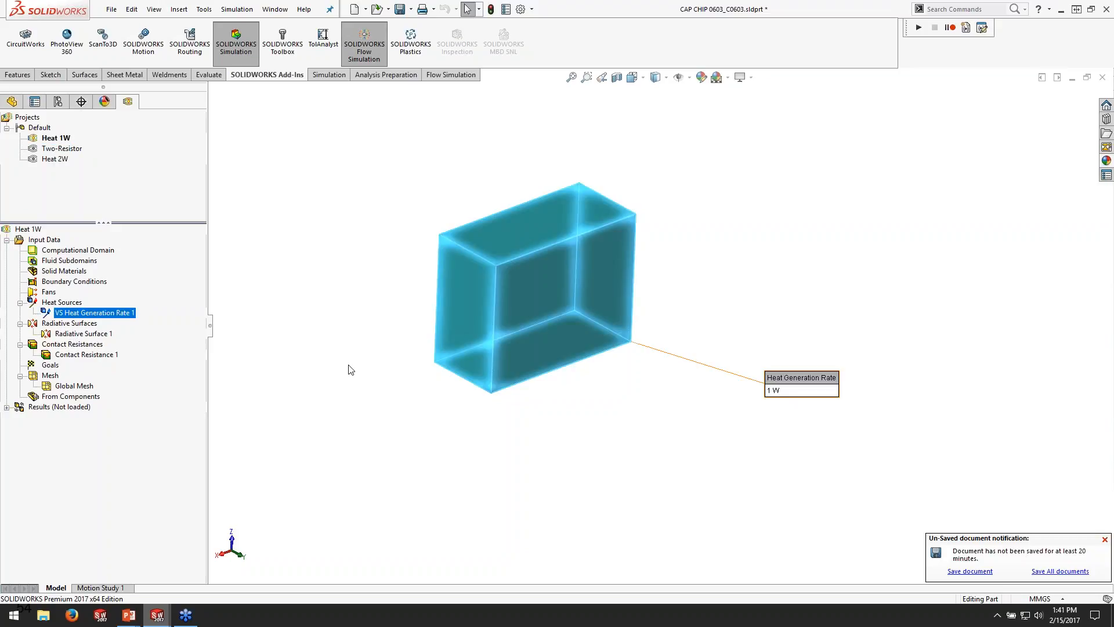
left_click(106, 339)
middle_click_drag(405, 329, 383, 273)
left_click(112, 357)
middle_click_drag(429, 374, 439, 309)
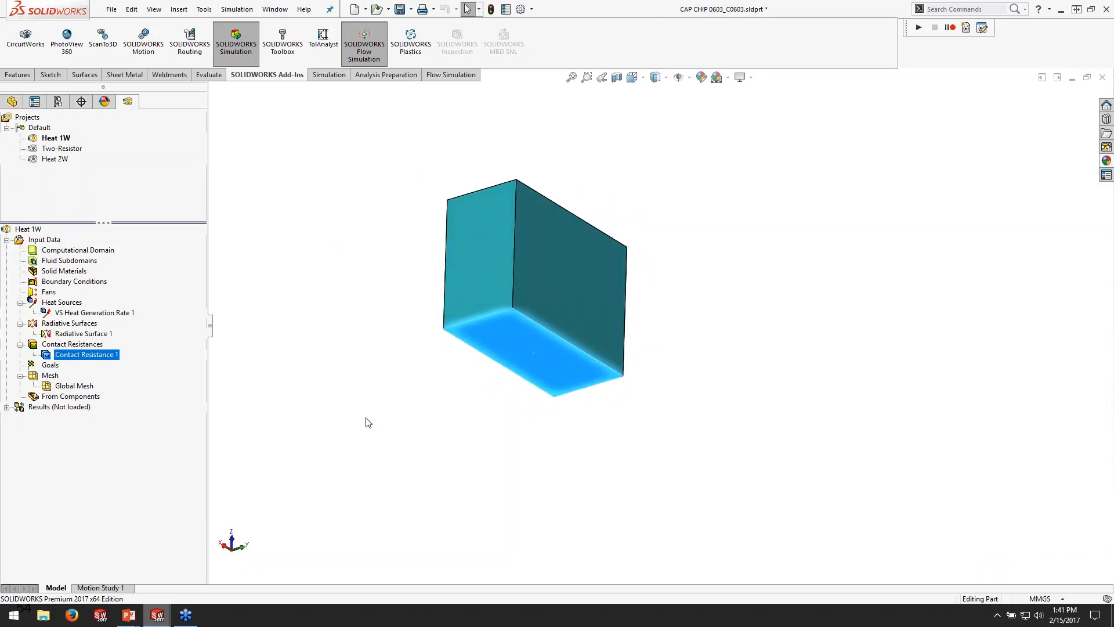
left_click(324, 416)
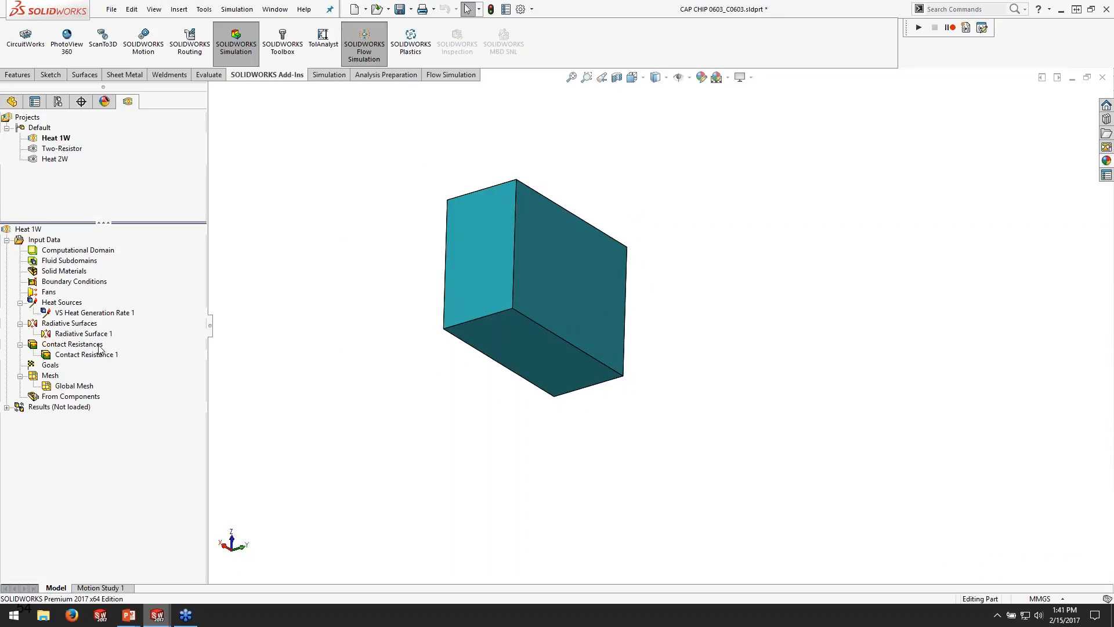
Activate the Two-Resistor project and examine its CBGAFC_10x10mm two-resistor component on the chip
double_click(56, 159)
double_click(59, 149)
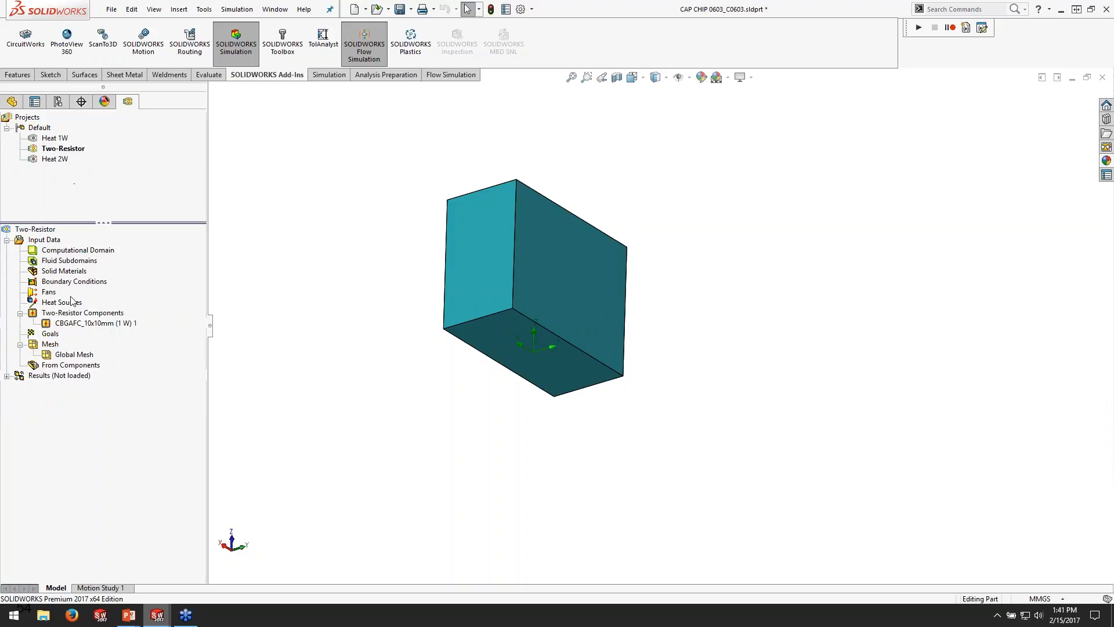
left_click(67, 325)
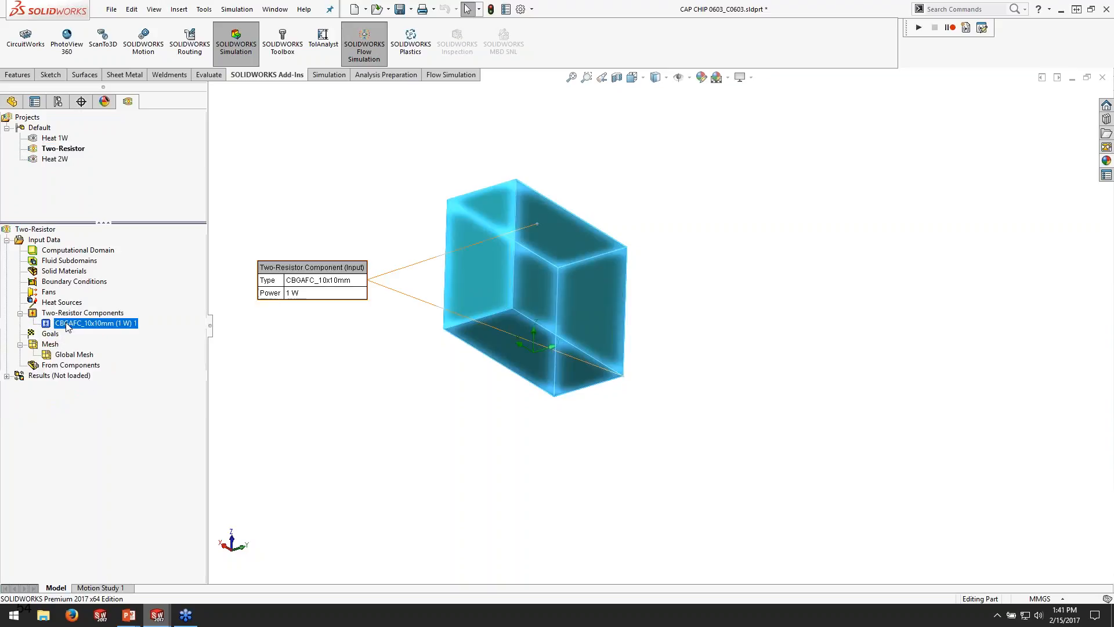
left_click(392, 449)
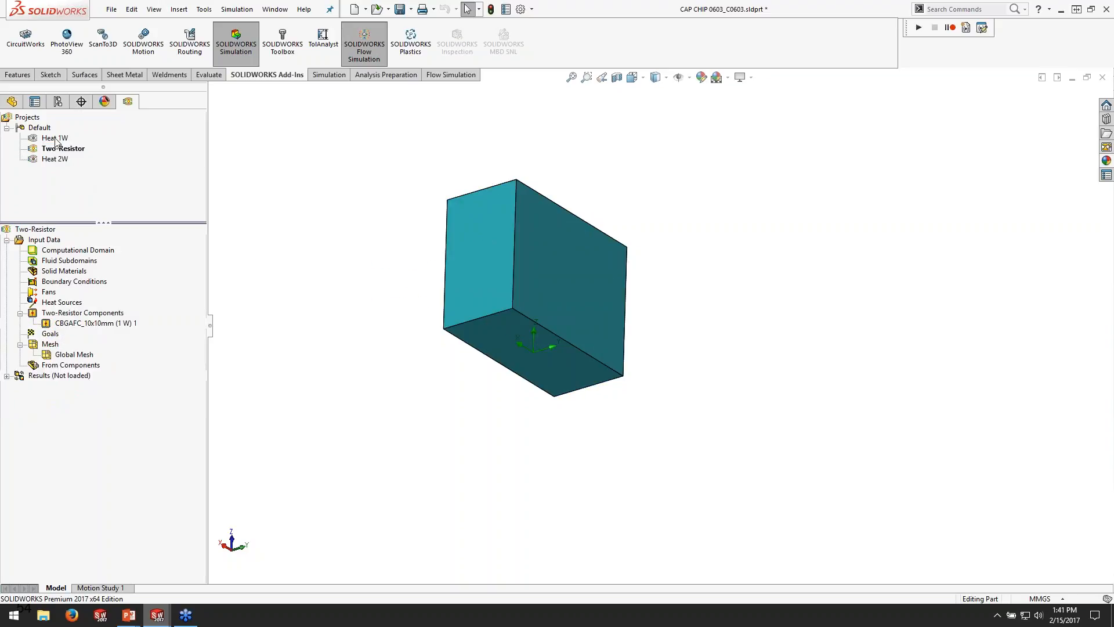
Save and close the chip part, and start Add from Components in the board's project with an enlarged component list
left_click(400, 9)
left_click(1103, 77)
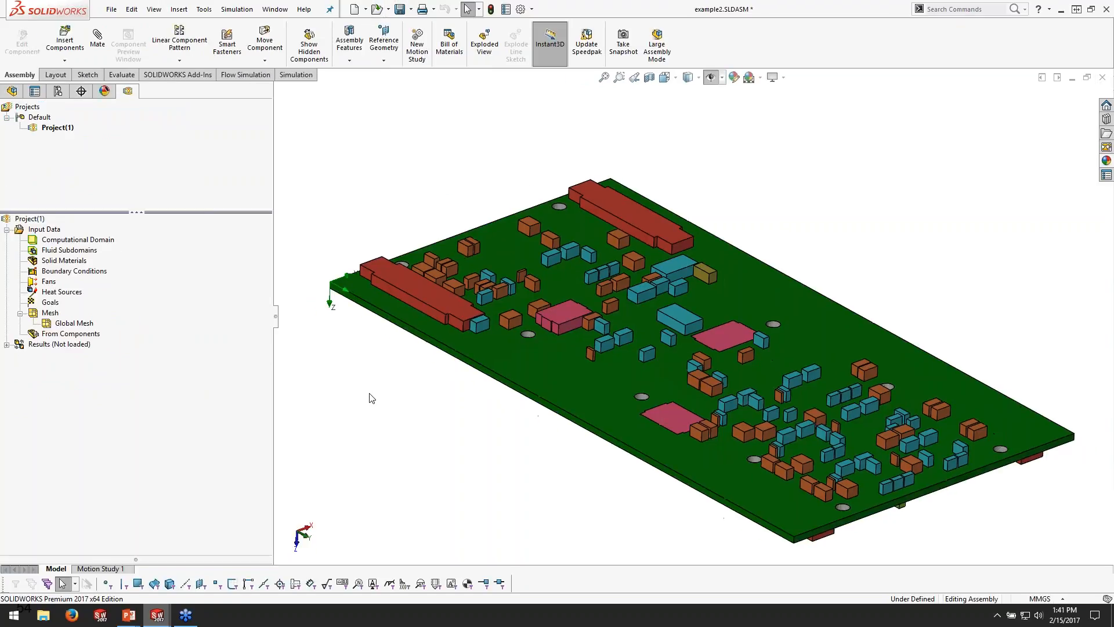
right_click(61, 336)
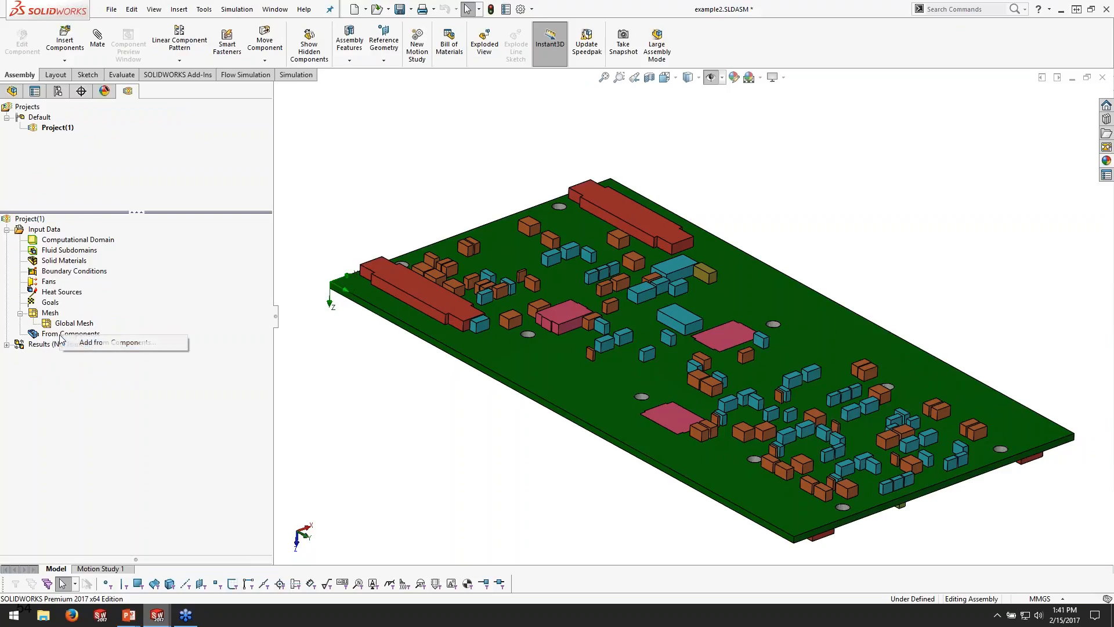
left_click(96, 343)
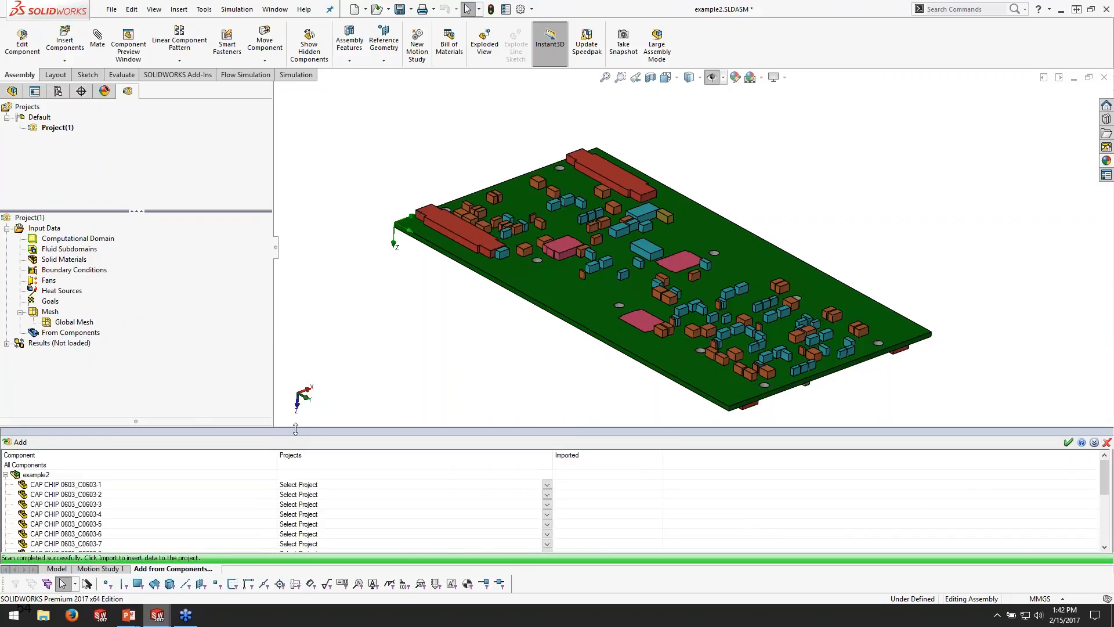
left_click_drag(295, 429, 296, 389)
scroll(101, 459, "down", 3)
scroll(52, 482, "up", 3)
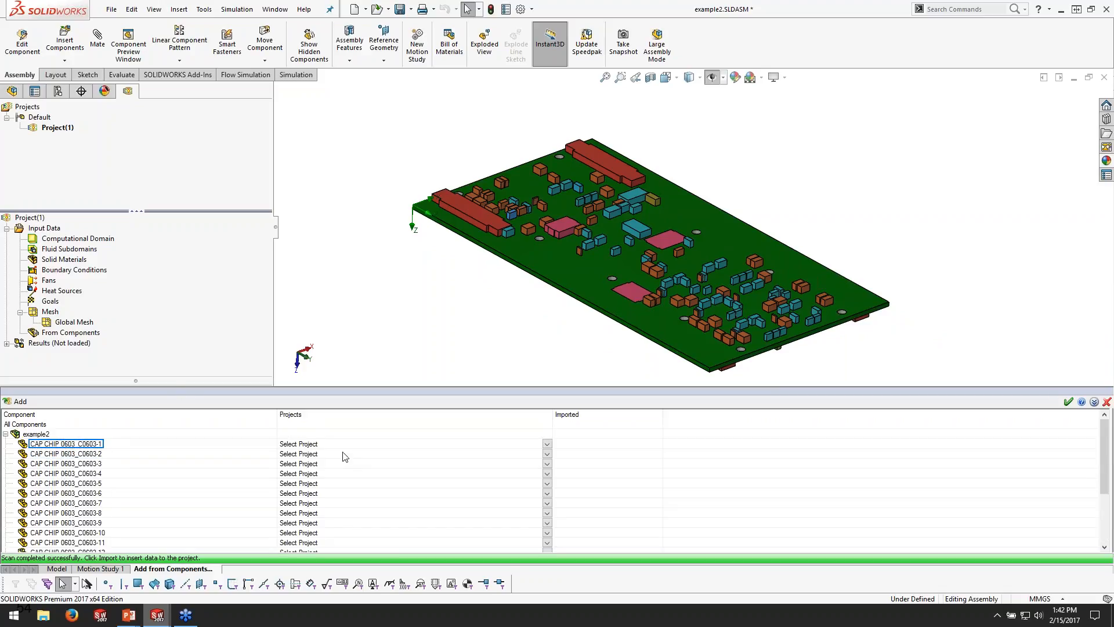
Assign Heat 1W to CAP CHIP 0603_C0603 instances 1, 3 and 4, Heat 2W to instance 2, and Two-Resistor to instance 5
left_click(323, 446)
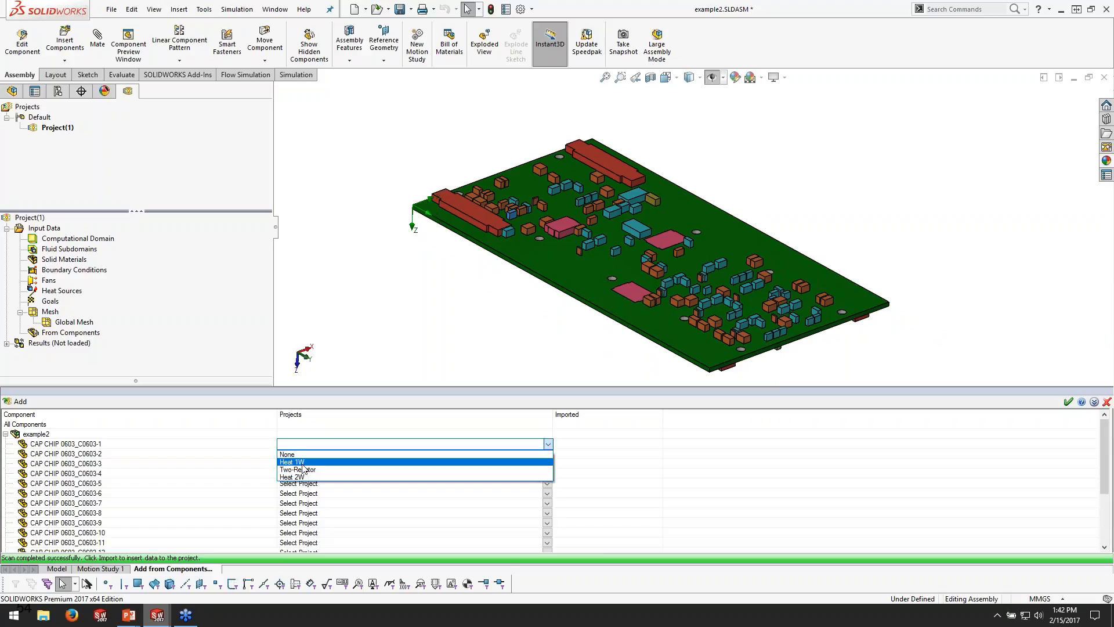
left_click(304, 462)
left_click(305, 458)
left_click(308, 488)
left_click(309, 465)
left_click(311, 466)
left_click(309, 483)
left_click(309, 474)
left_click(307, 492)
left_click(309, 485)
left_click(317, 506)
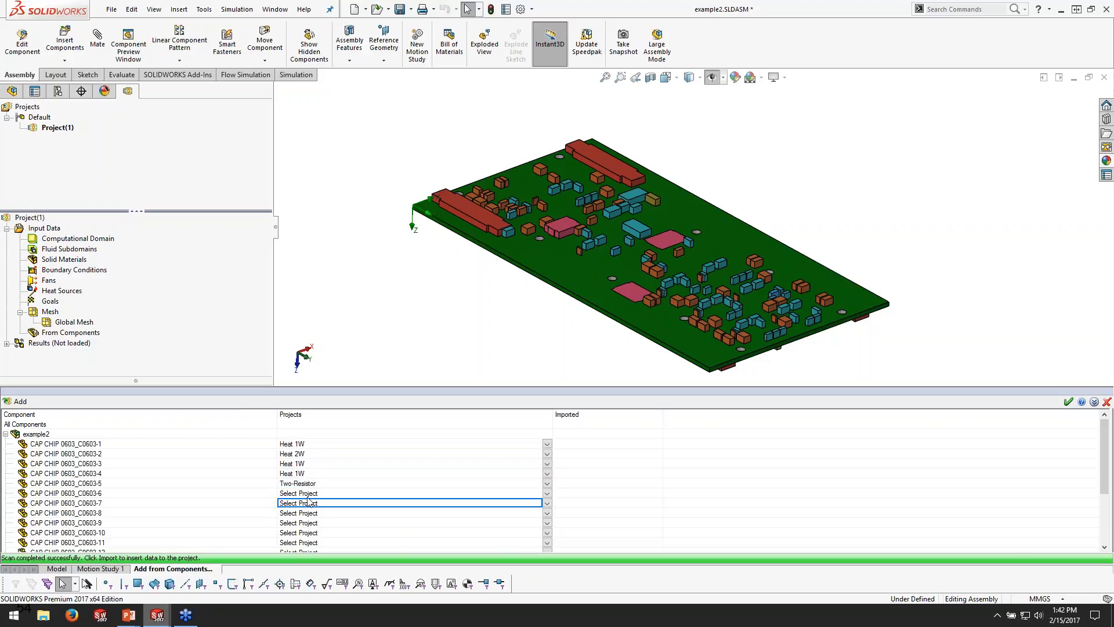
Try to select the project entries of several unassigned capacitor chips together, starting from instance 6
scroll(311, 491, "down", 2)
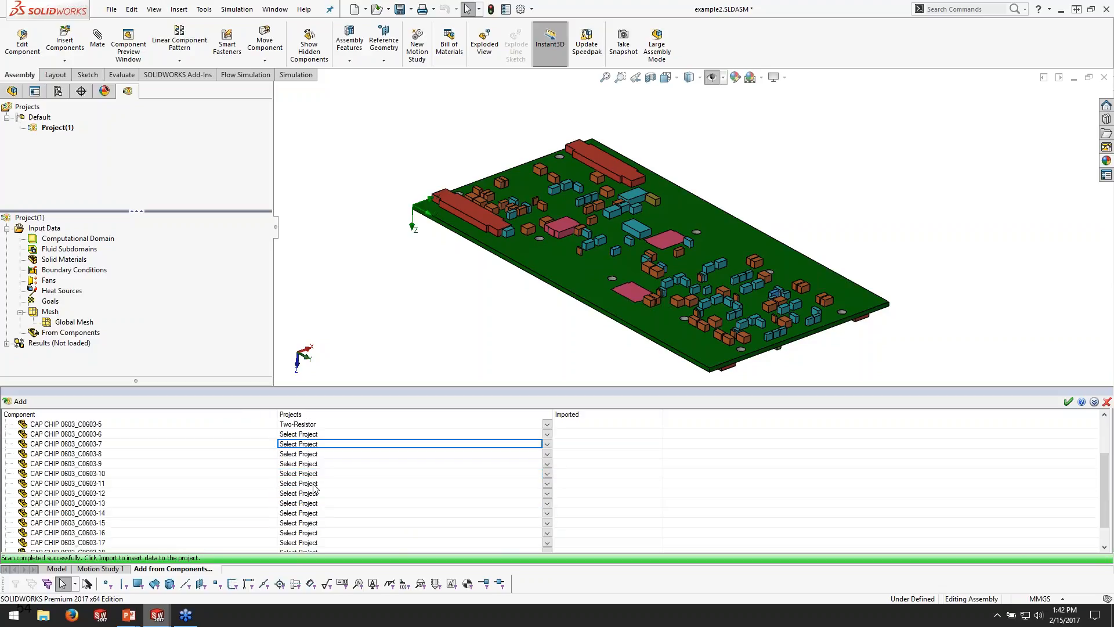
left_click_drag(308, 438, 310, 505)
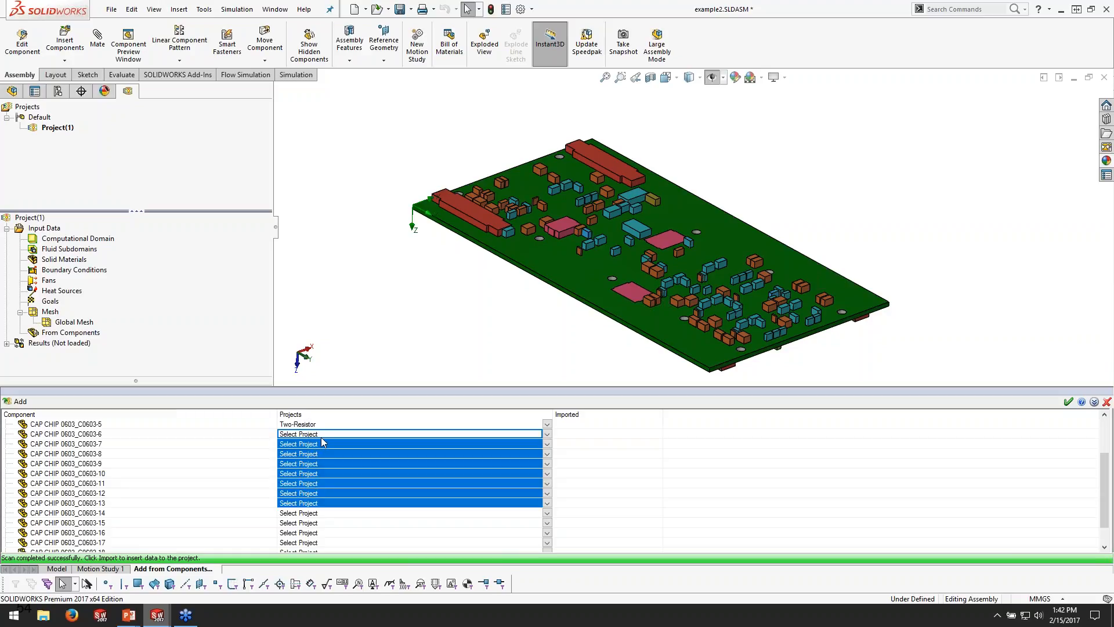
left_click(299, 434)
left_click(298, 426)
scroll(313, 464, "up", 2)
left_click_drag(318, 494, 316, 531)
left_click(307, 497)
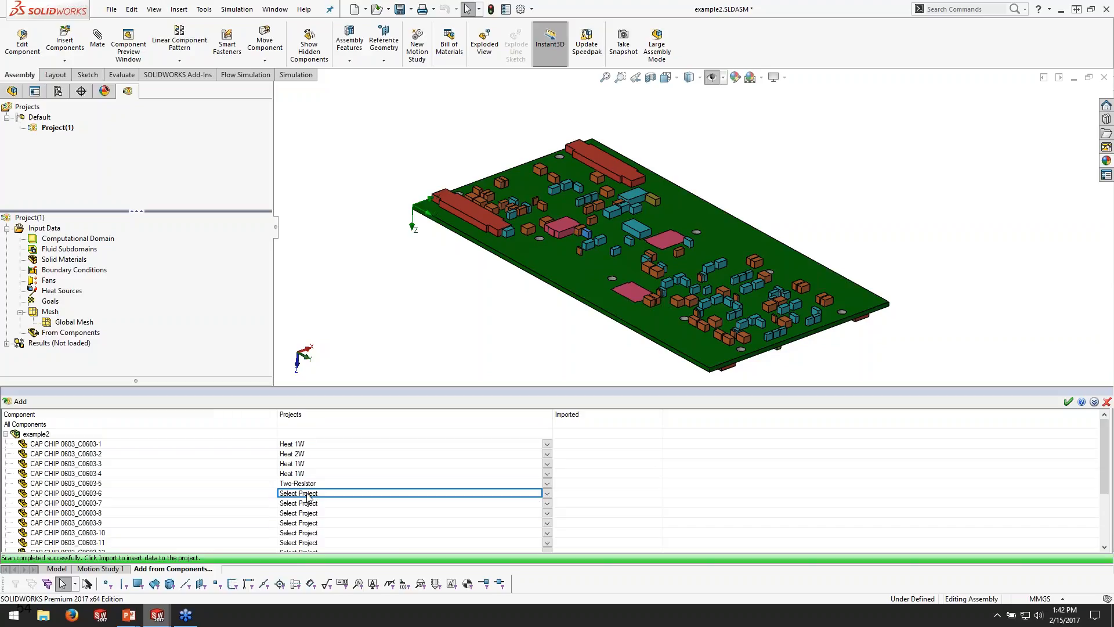
Assign Heat 1W to CAP CHIP 0603_C0603 instances 6 through 9, import the assigned component projects and accept the import
left_click(305, 496)
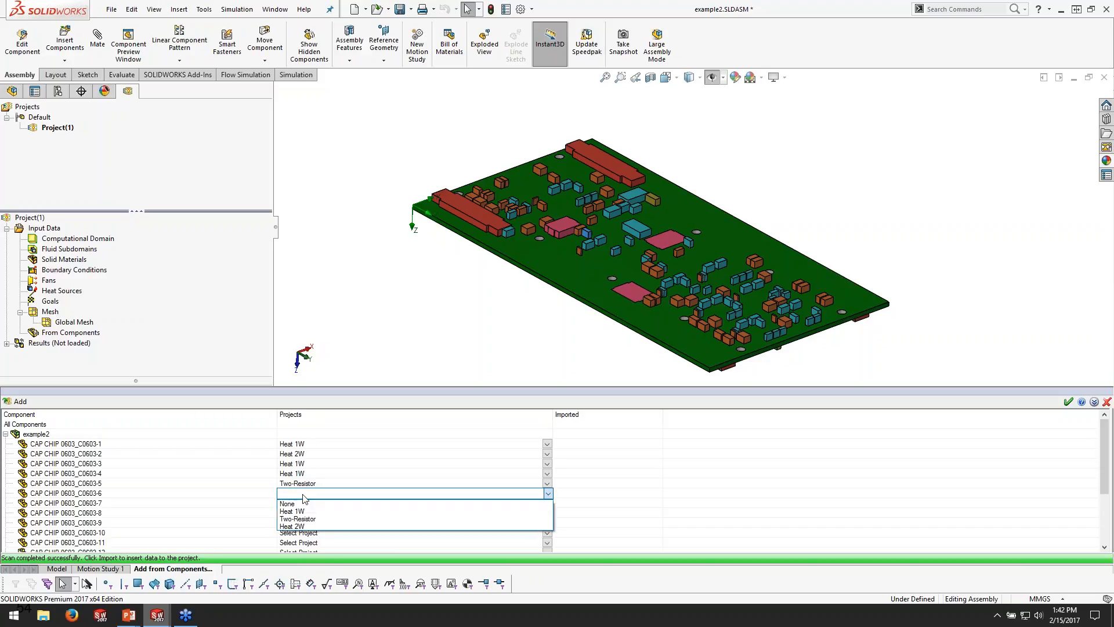
left_click(304, 511)
left_click(303, 503)
left_click(300, 521)
left_click(301, 513)
left_click(302, 532)
left_click(302, 522)
left_click(305, 542)
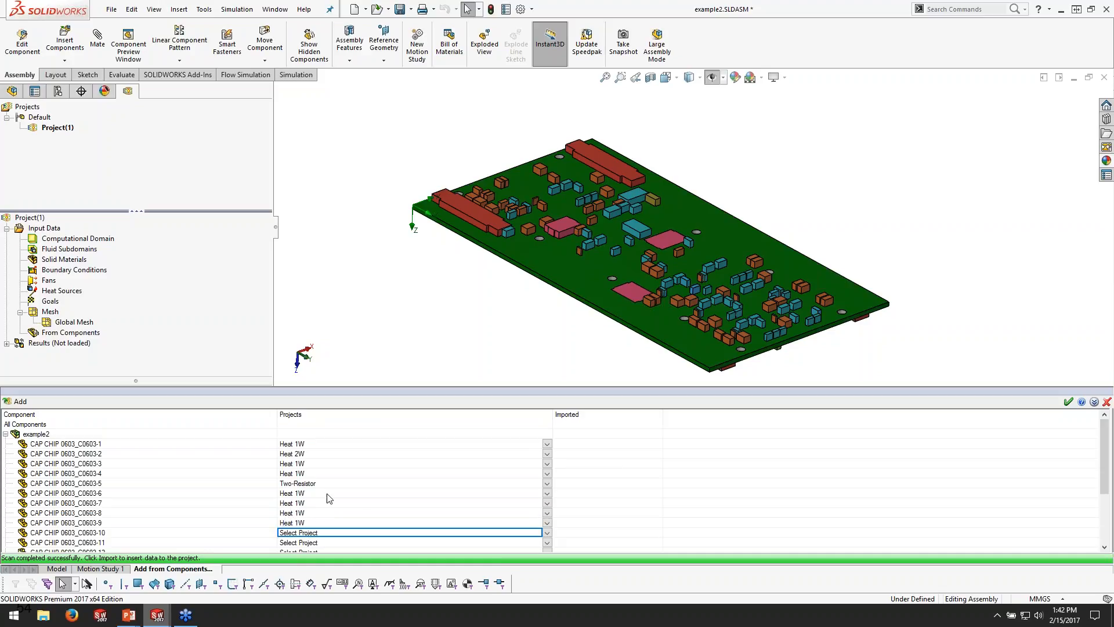
left_click(15, 402)
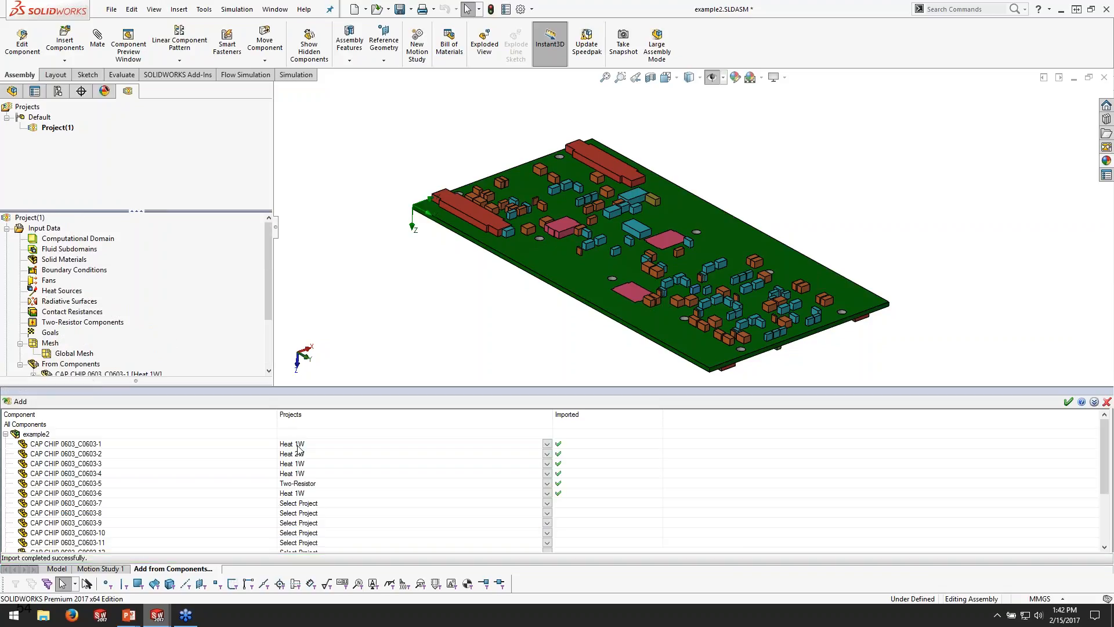
left_click(1068, 402)
Examine the solid material, heat source, radiative surface and contact resistance imported for CAP CHIP 0603_C0603-1
left_click(33, 376)
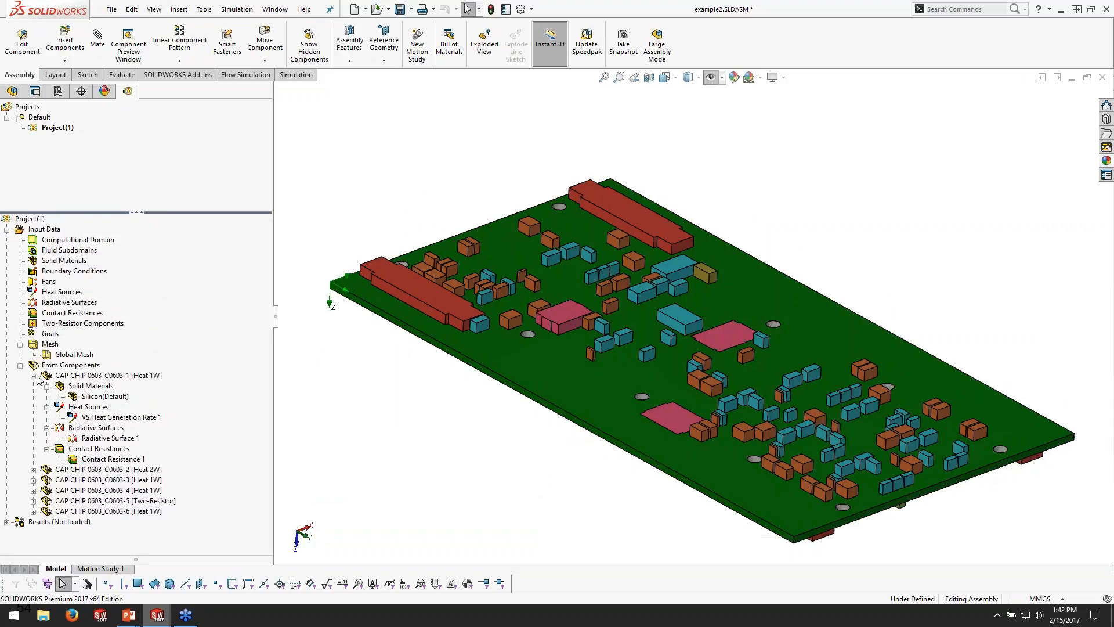
left_click(91, 398)
left_click(97, 417)
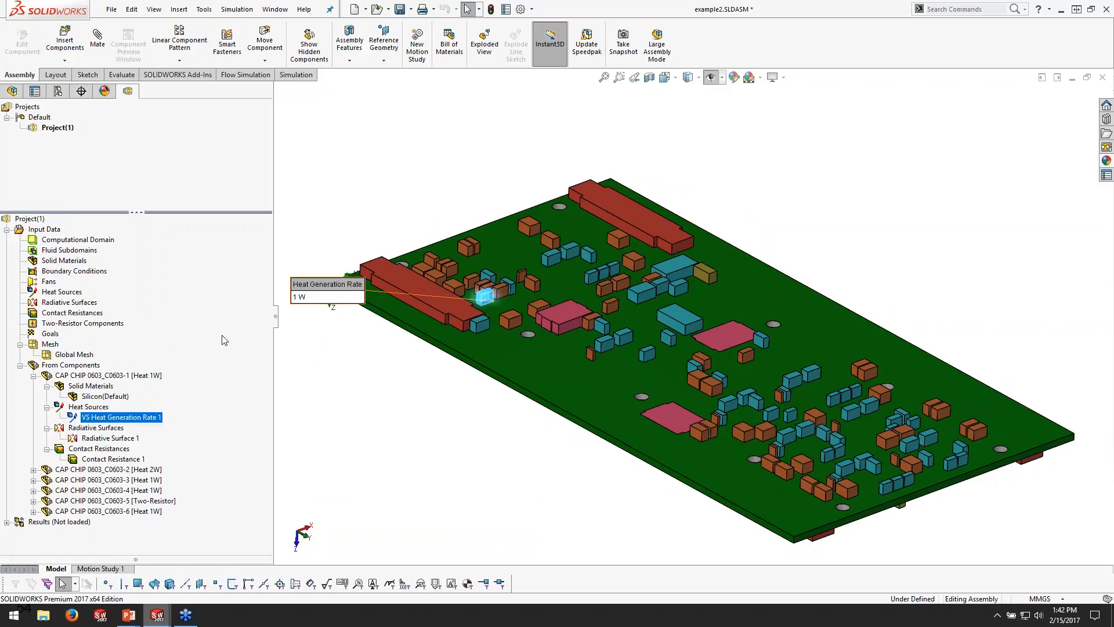
left_click(111, 440)
left_click(108, 461)
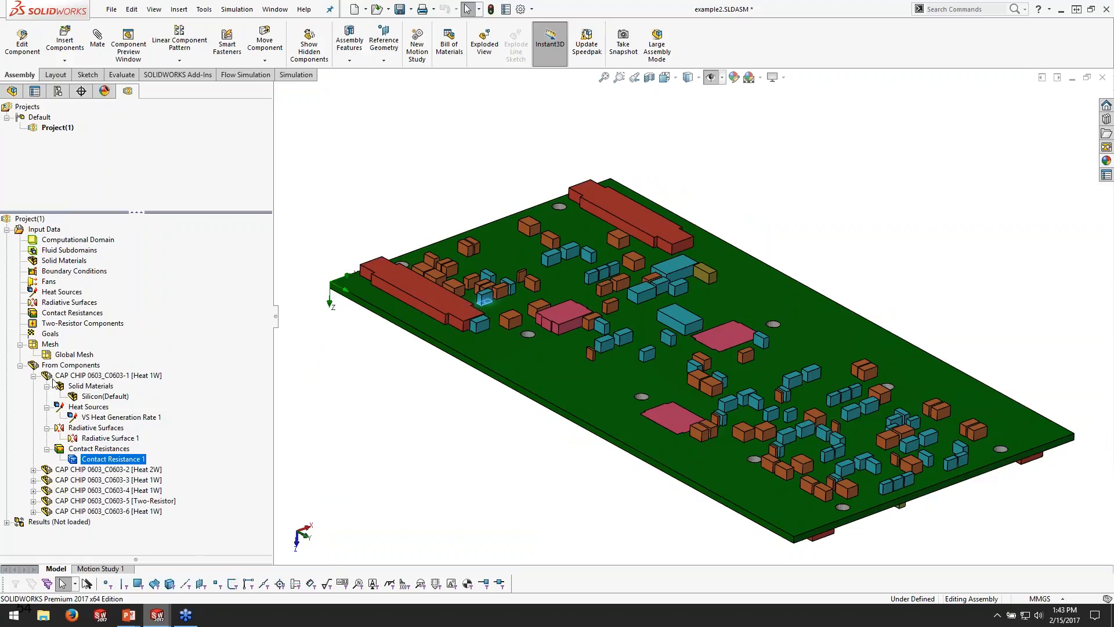
left_click(33, 376)
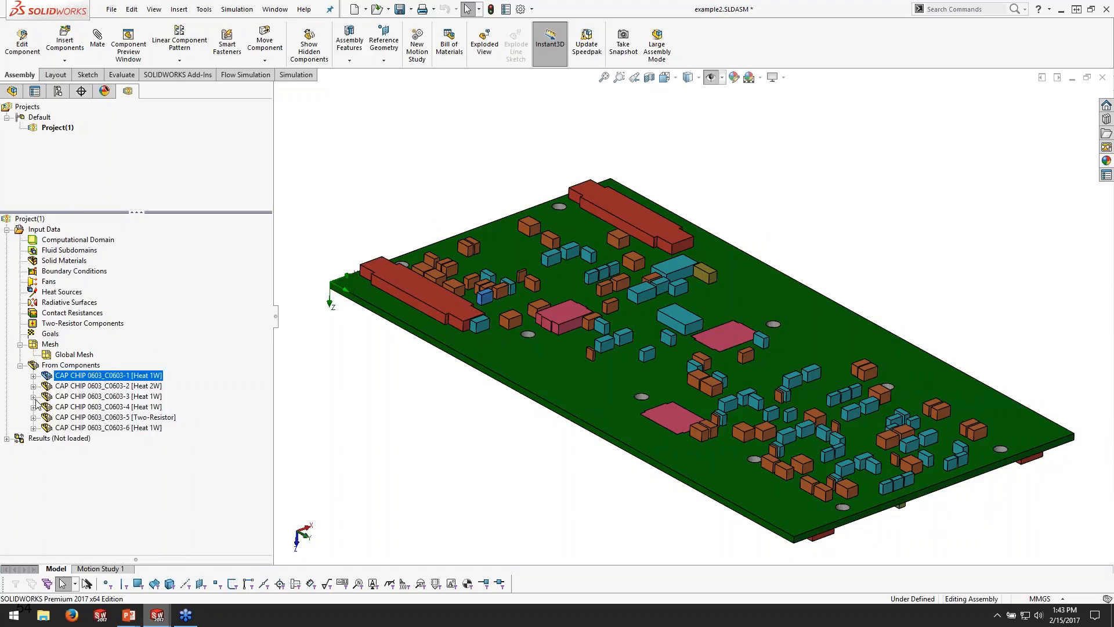
Examine the two-resistor component imported for CAP CHIP 0603_C0603-5, and switch to the PowerPoint slide show
left_click(34, 418)
left_click(88, 460)
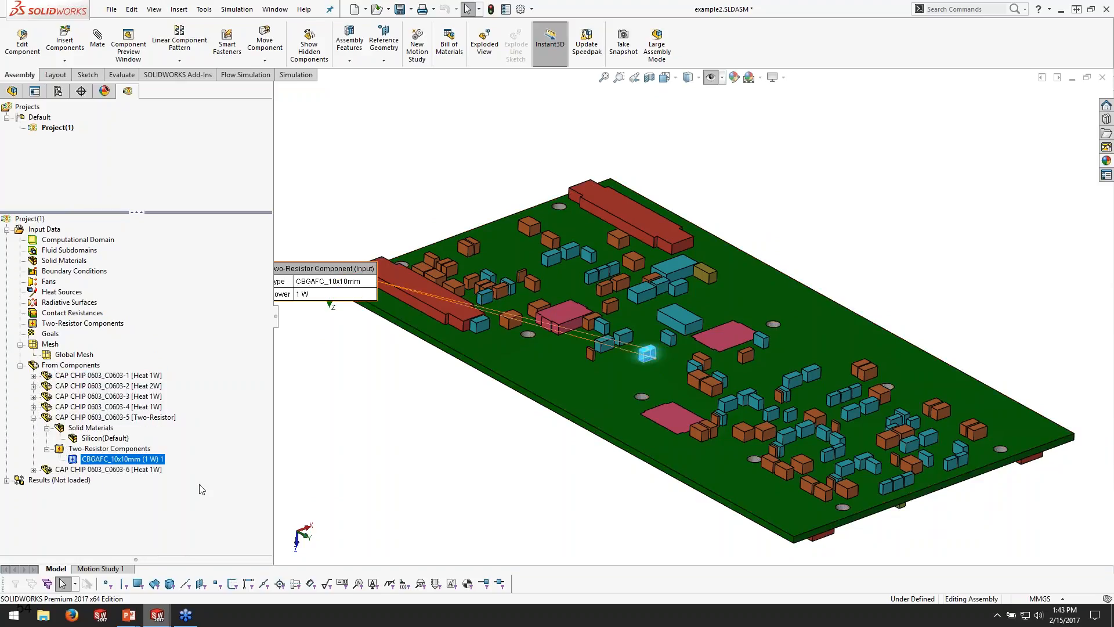
left_click(34, 418)
key("alt+Tab")
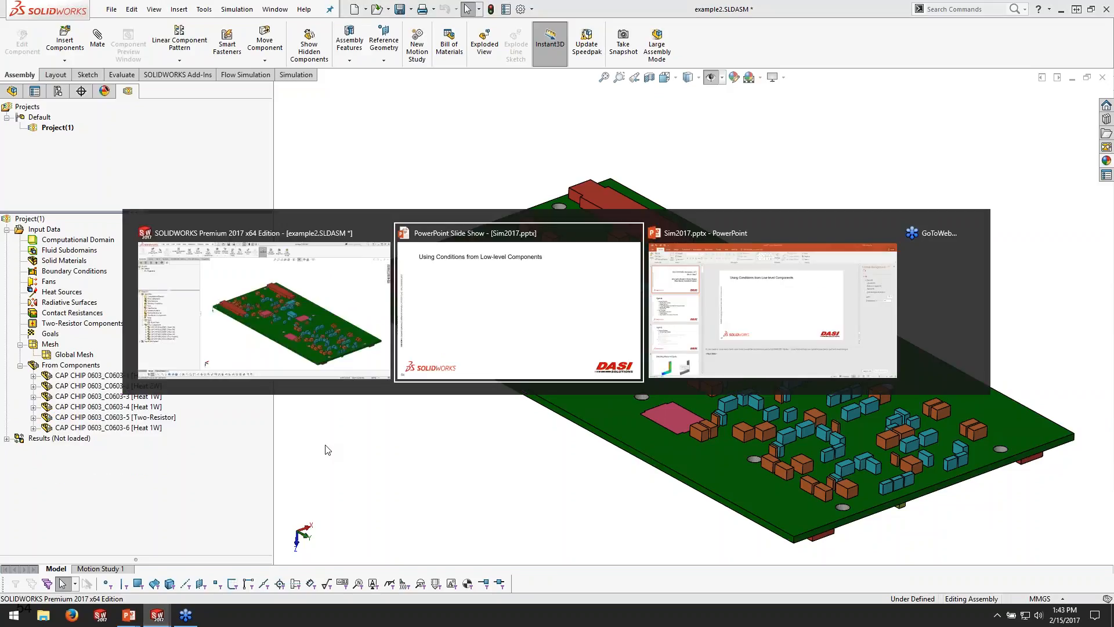